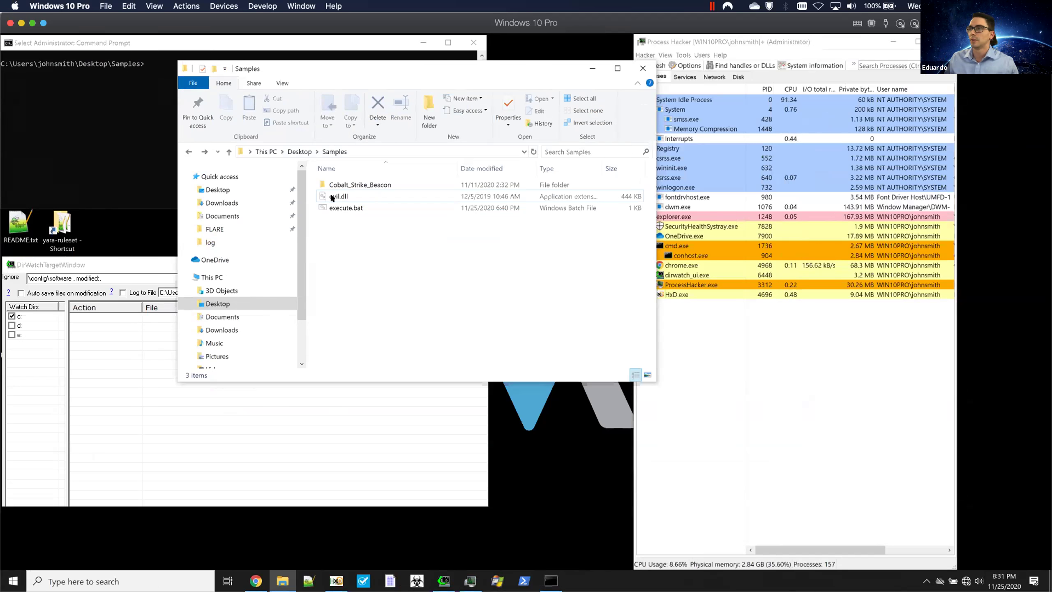
Check the evil.dll sample in the Samples folder, then bring its HxD hex view back up
click(350, 200)
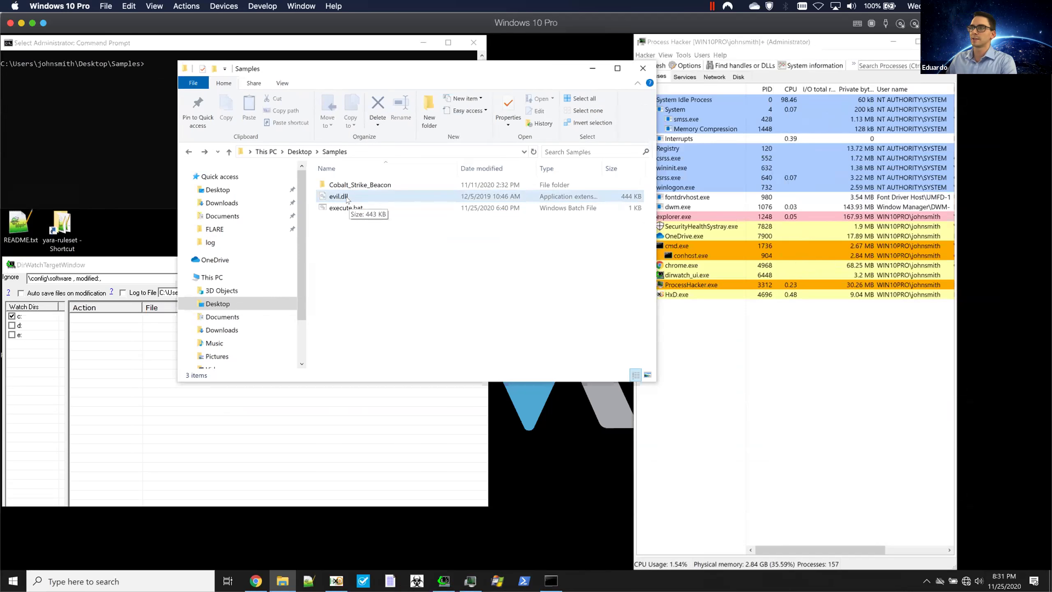
click(328, 197)
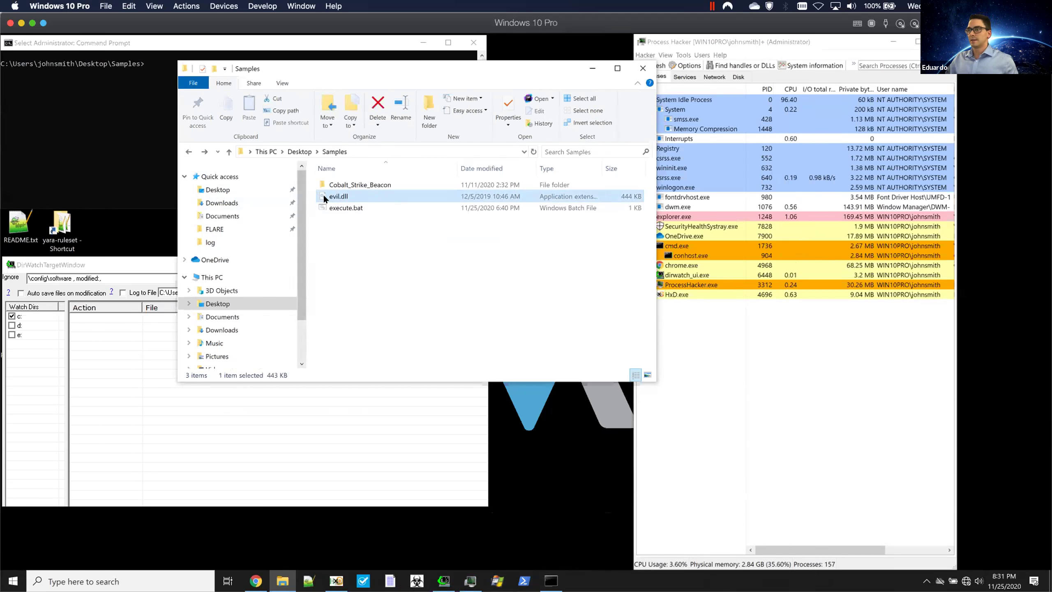
right_click(323, 198)
click(549, 272)
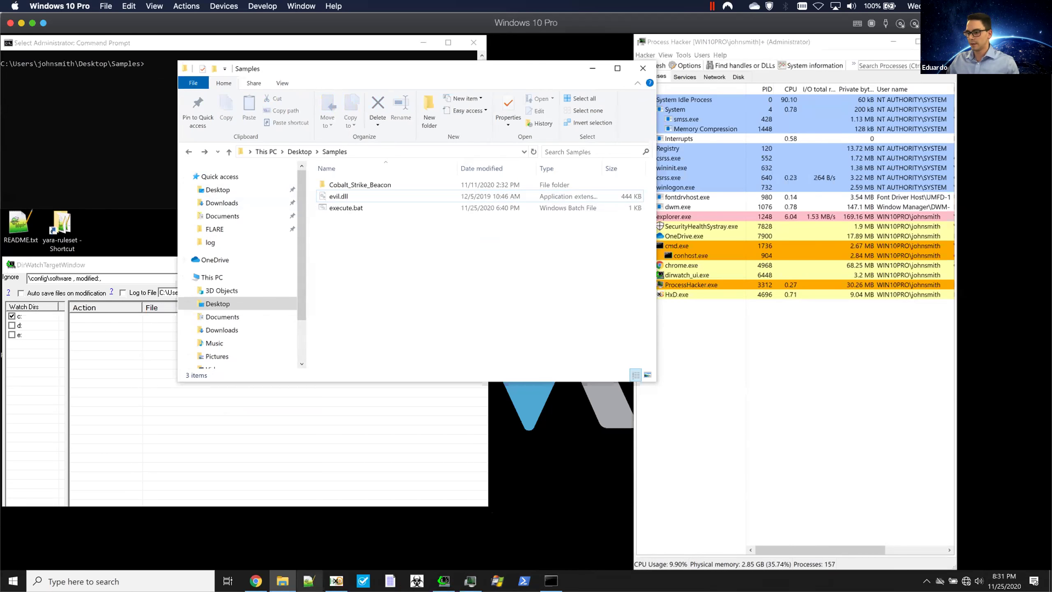
click(335, 580)
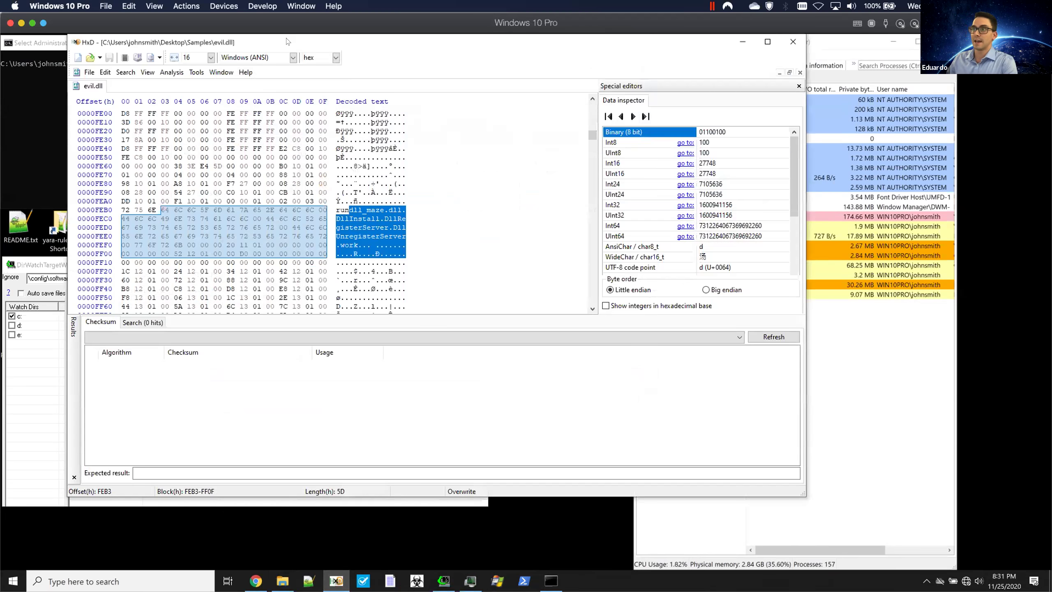
Highlight the embedded rundll_maze.dll string in evil.dll's decoded text, then close HxD
drag(287, 41, 315, 82)
click(427, 259)
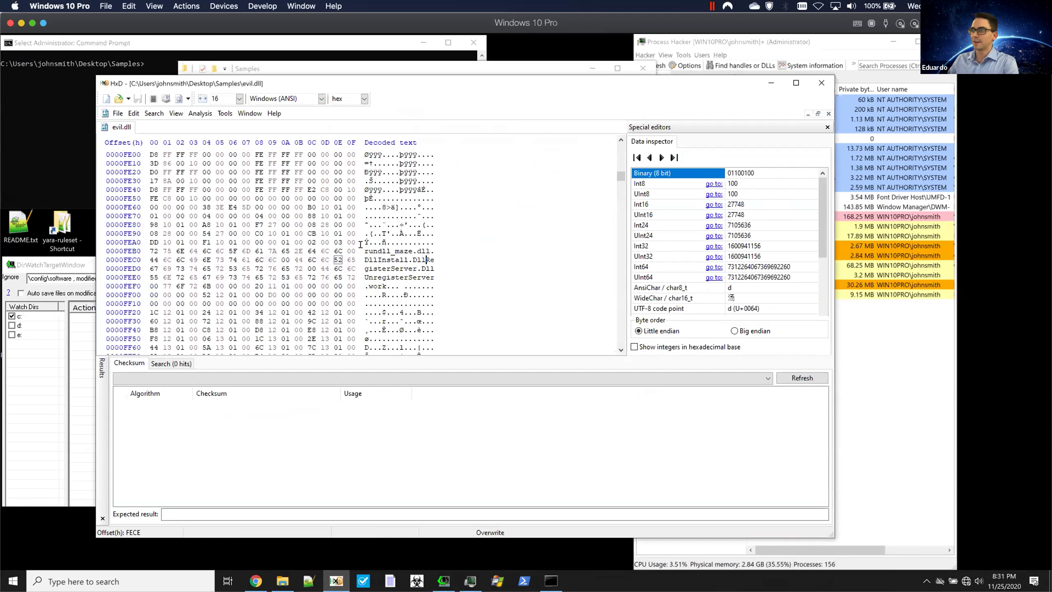
drag(364, 250, 433, 251)
click(403, 277)
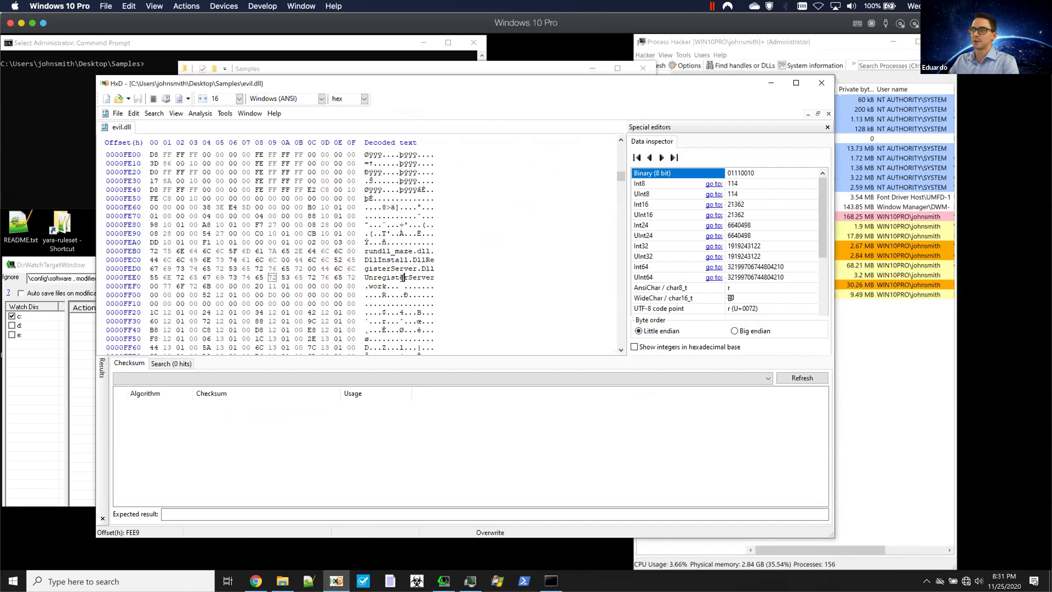
drag(365, 251, 426, 246)
click(391, 260)
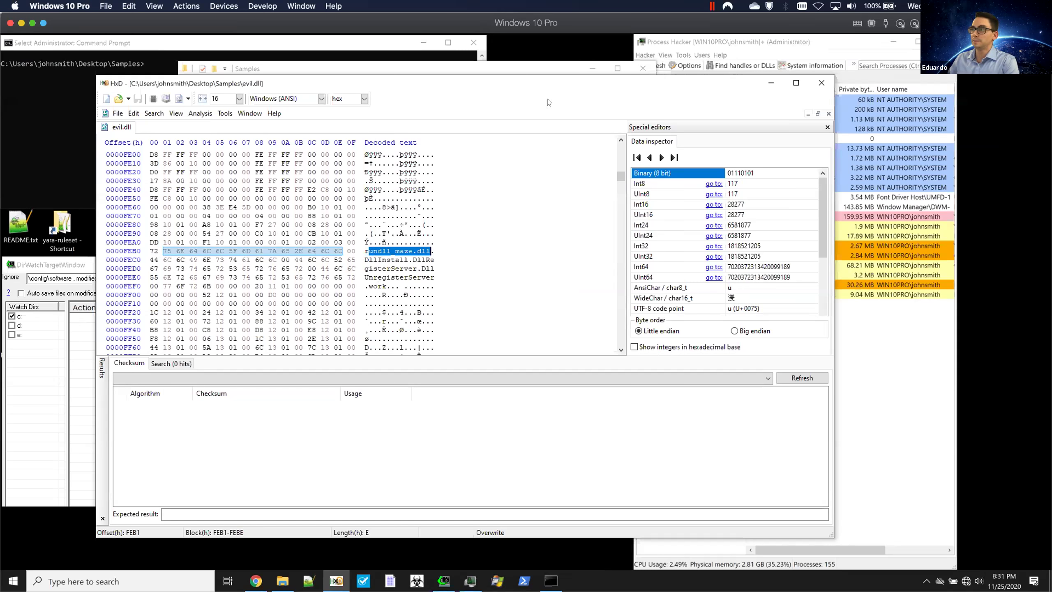
drag(548, 83, 606, 111)
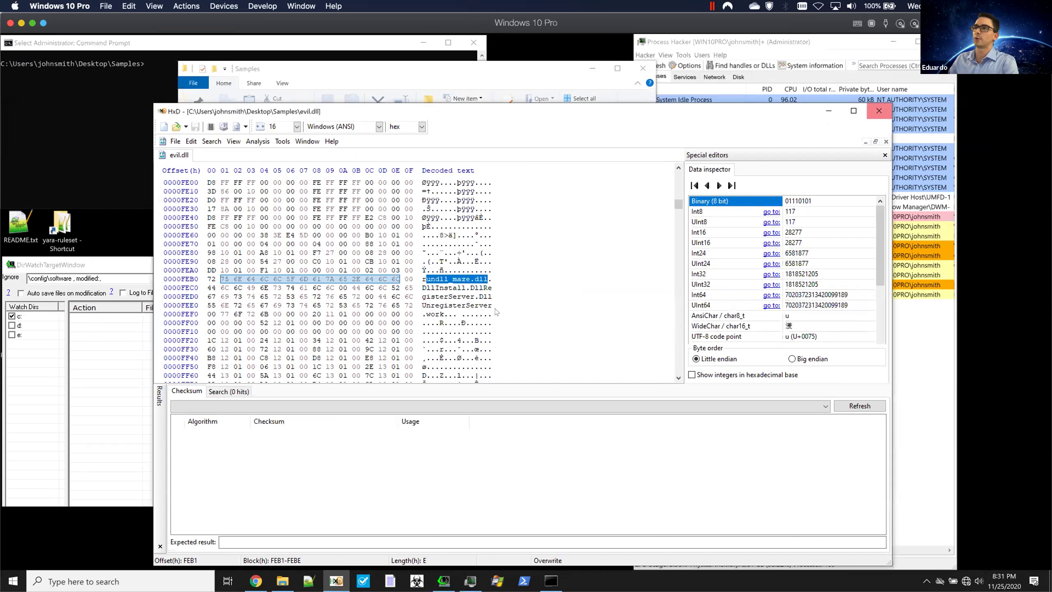
key(alt+F4)
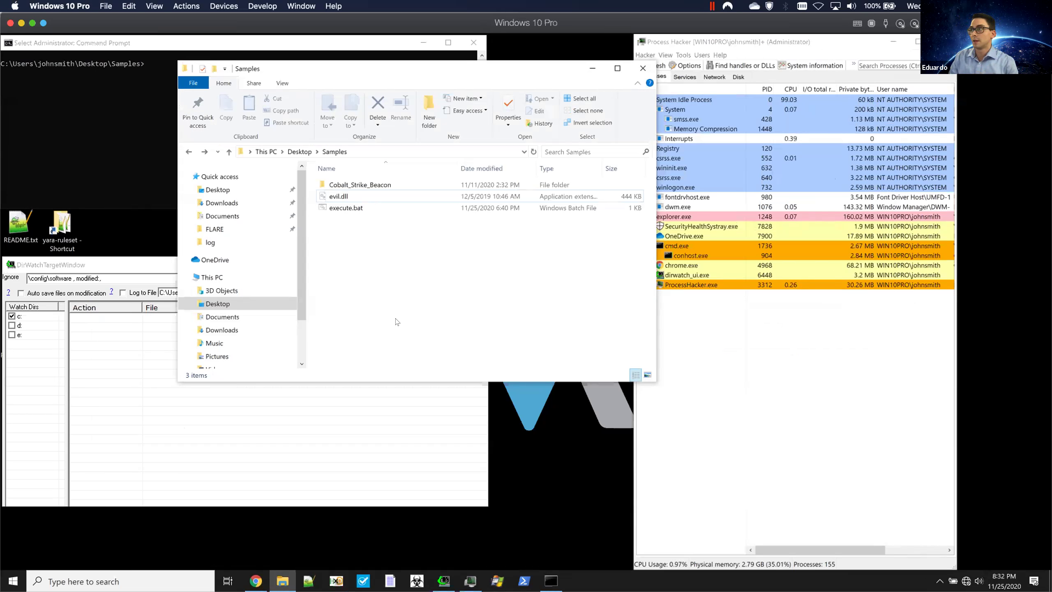
Switch to the browser desktop, view the Enterprise Matrix page, then return to the Navigator layer
key(ctrl+Up)
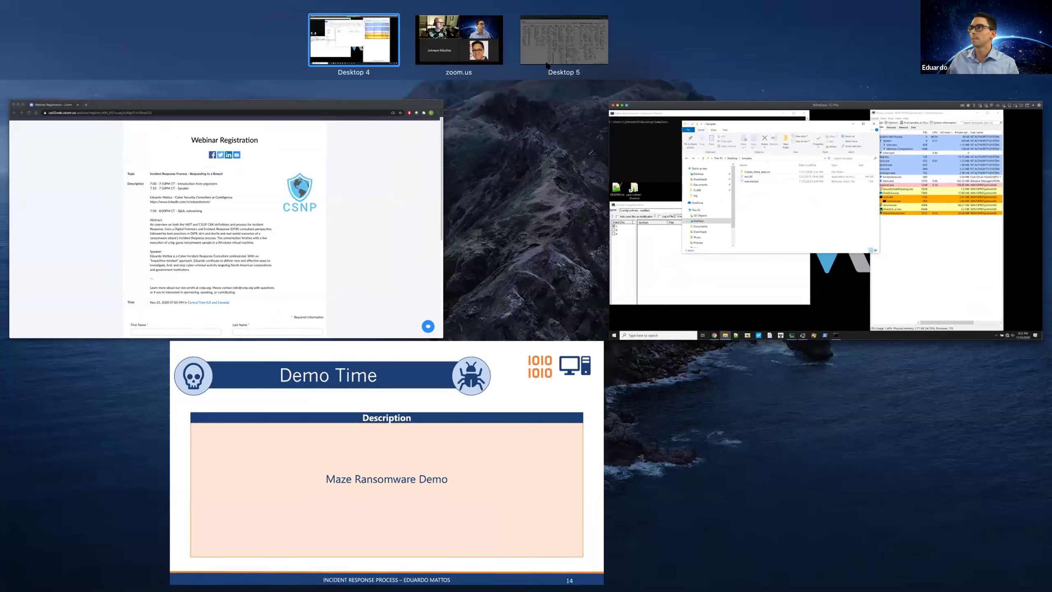
click(587, 54)
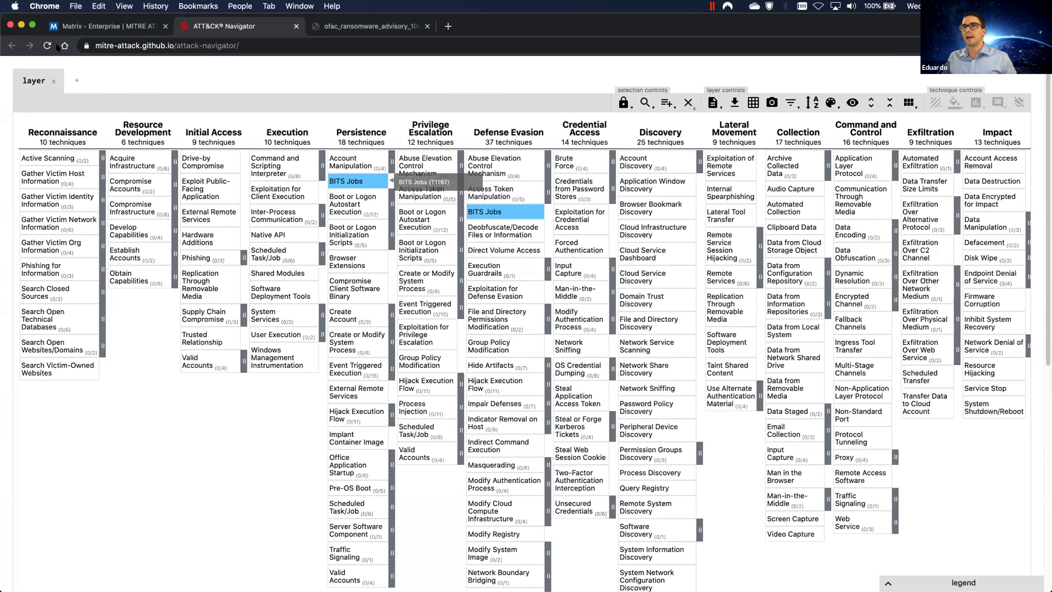
click(86, 29)
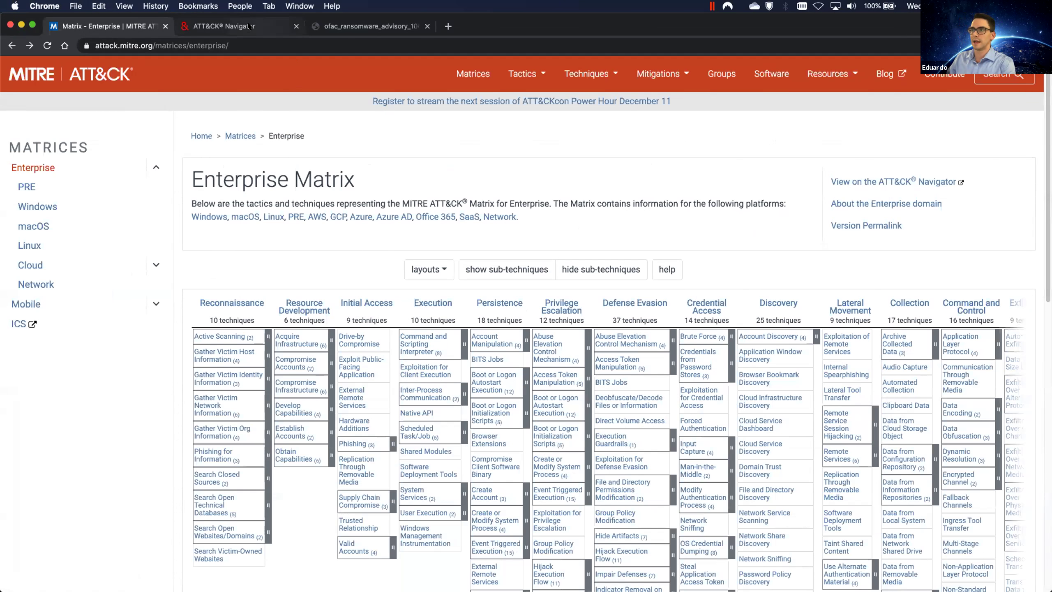
key(ctrl+Tab)
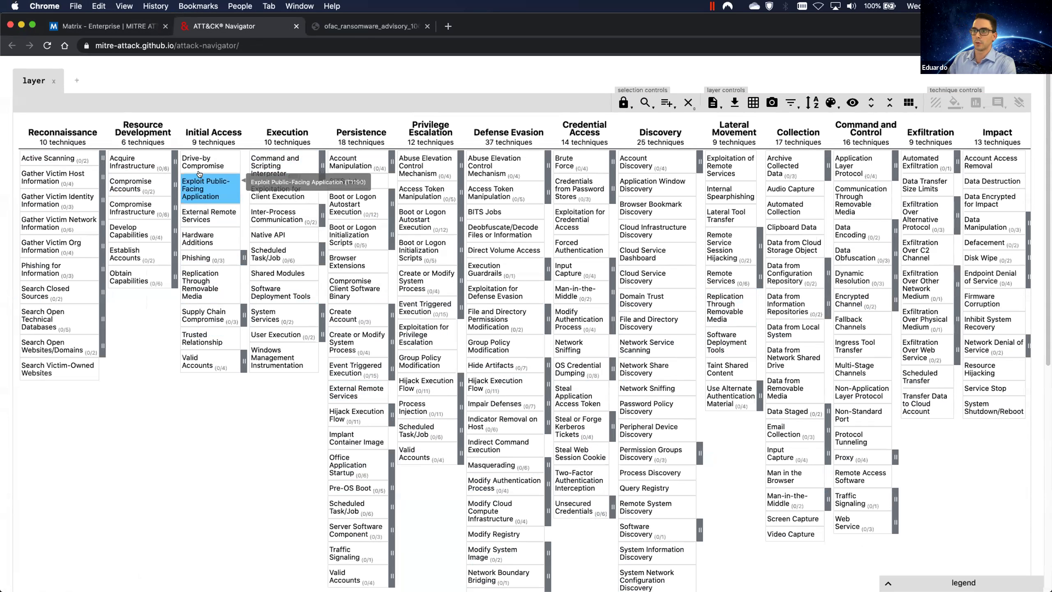
Expand Command and Scripting Interpreter under Execution and select its PowerShell sub-technique
click(204, 218)
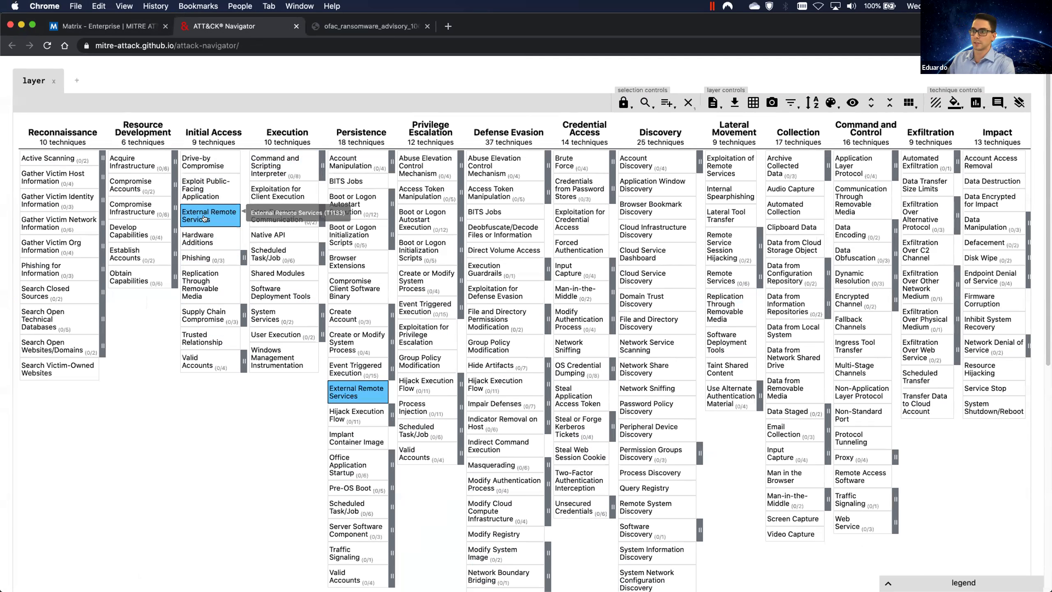
click(235, 260)
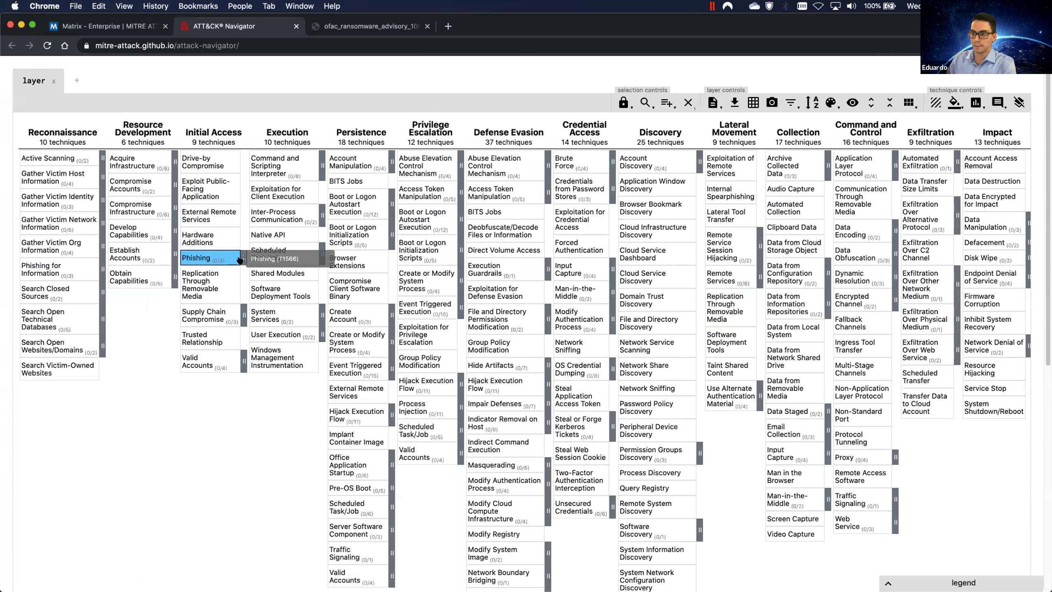
click(286, 166)
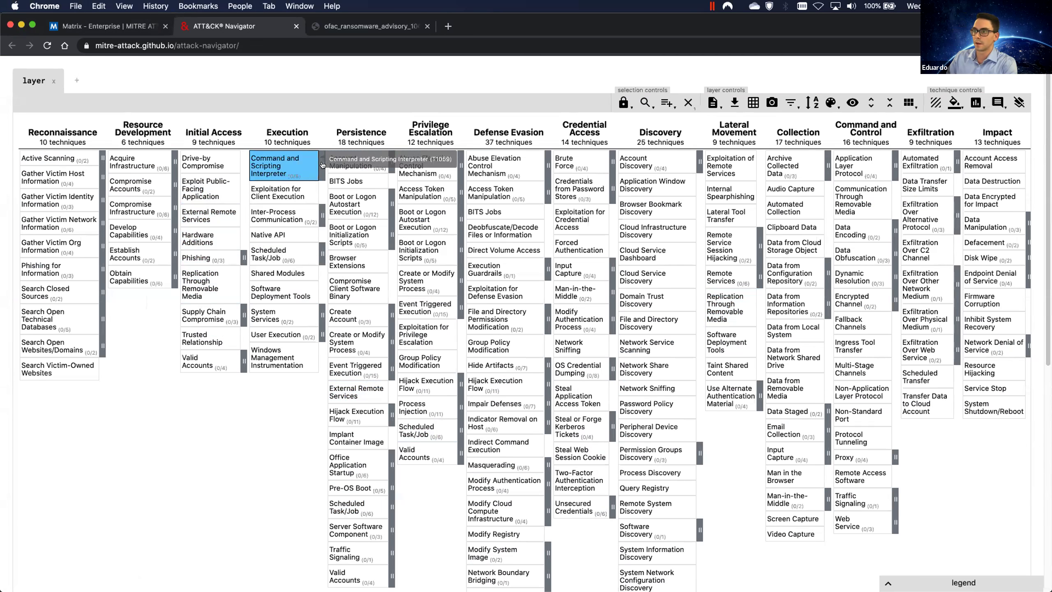
click(322, 165)
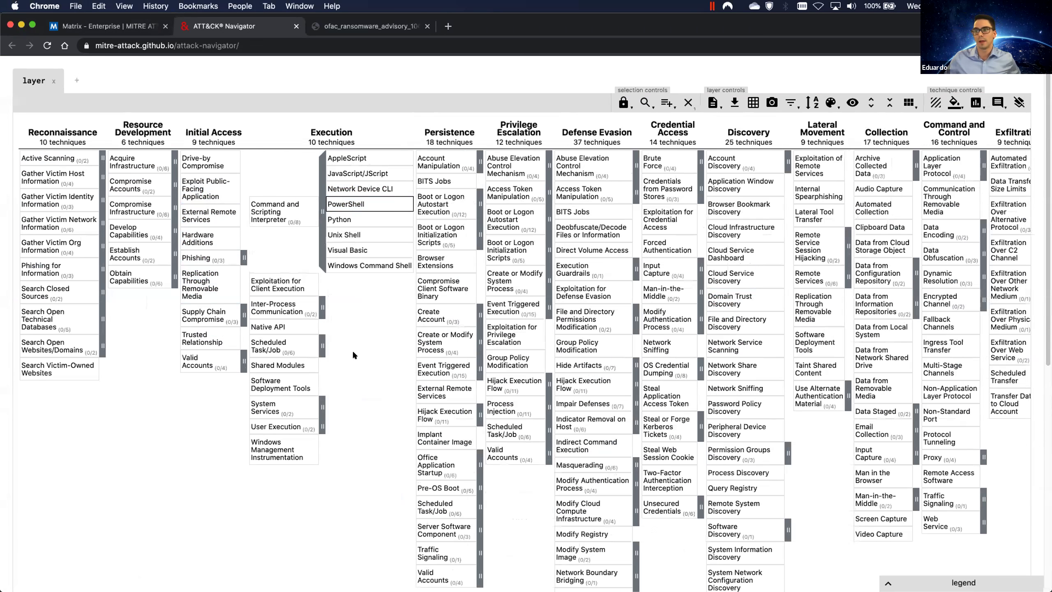
click(350, 207)
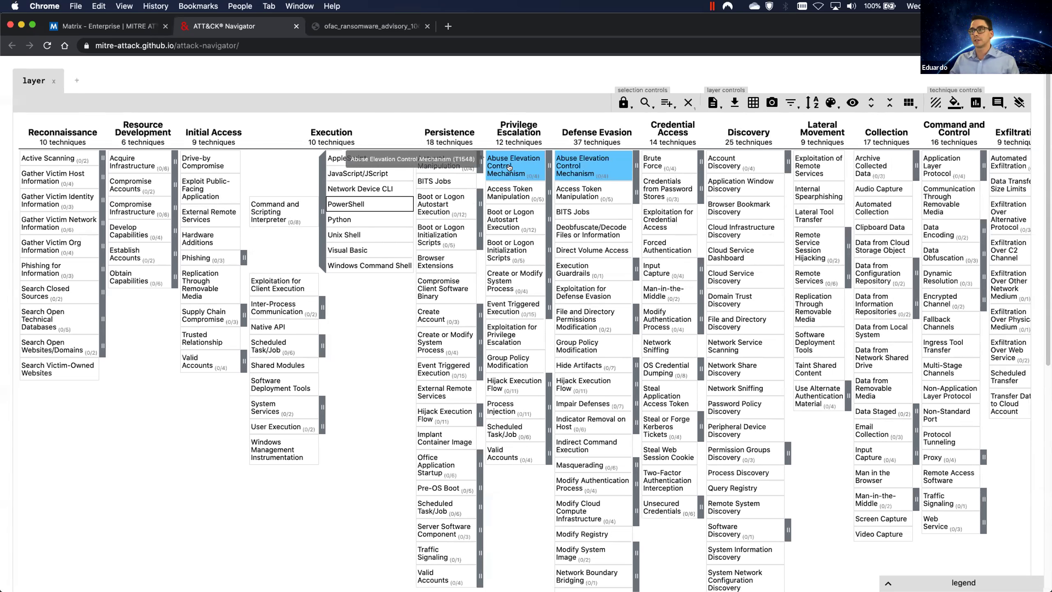
Show sub-techniques for Abuse Elevation Control Mechanism and for OS Credential Dumping under Credential Access
click(547, 165)
scroll(571, 279, right, 10)
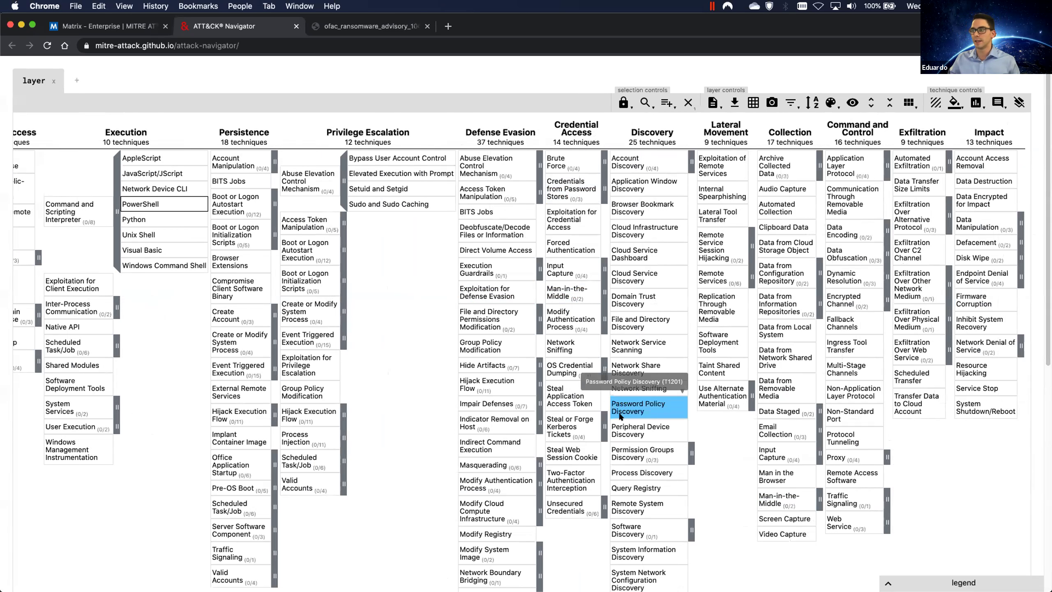
click(604, 368)
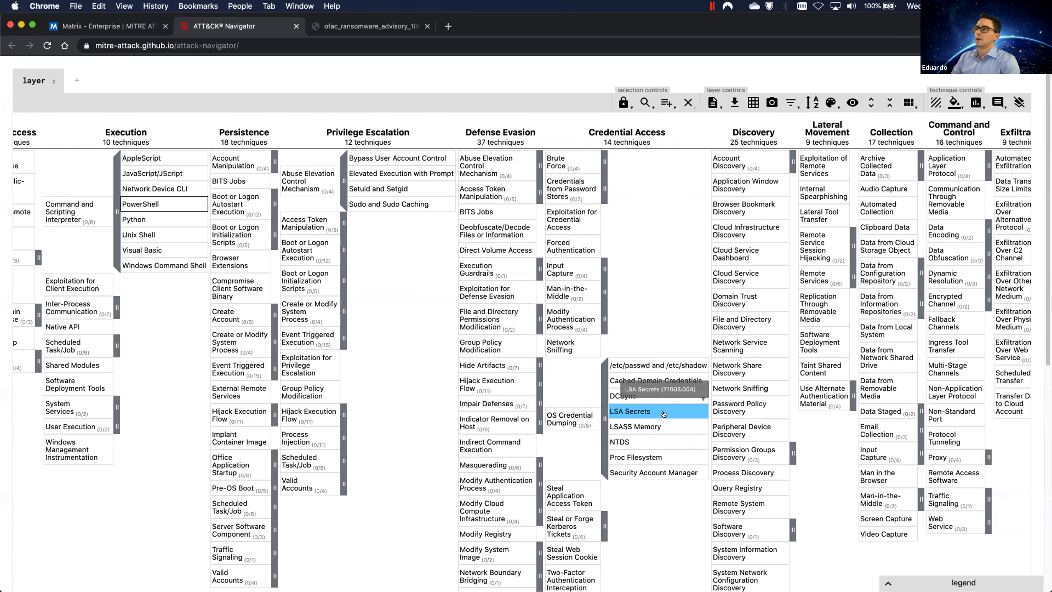
Scroll the matrix right toward the Collection tactic
scroll(663, 409, right, 5)
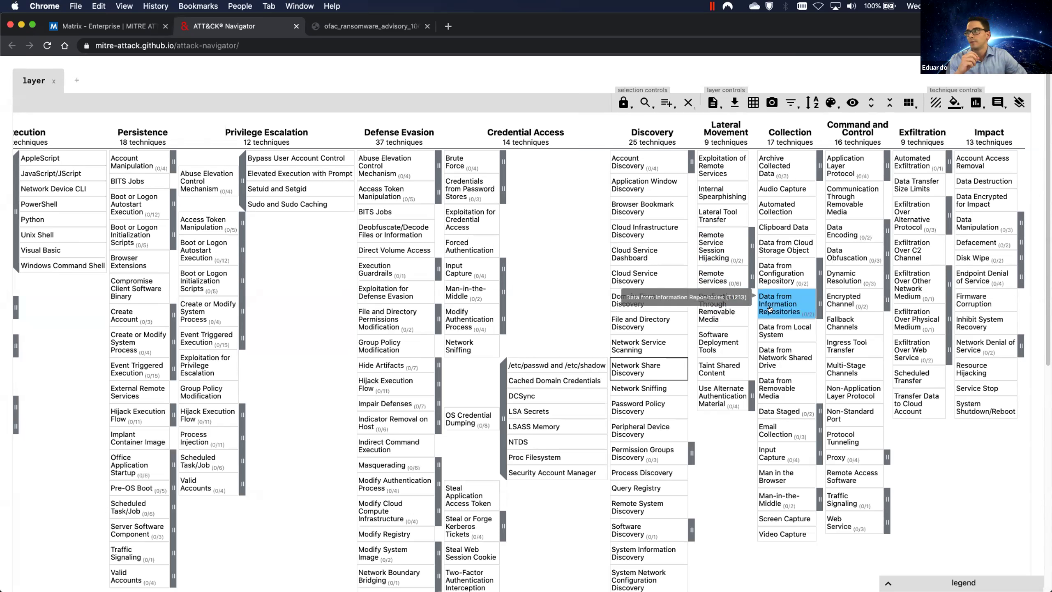
Expand Archive Collected Data and select its Archive via Utility sub-technique
click(819, 168)
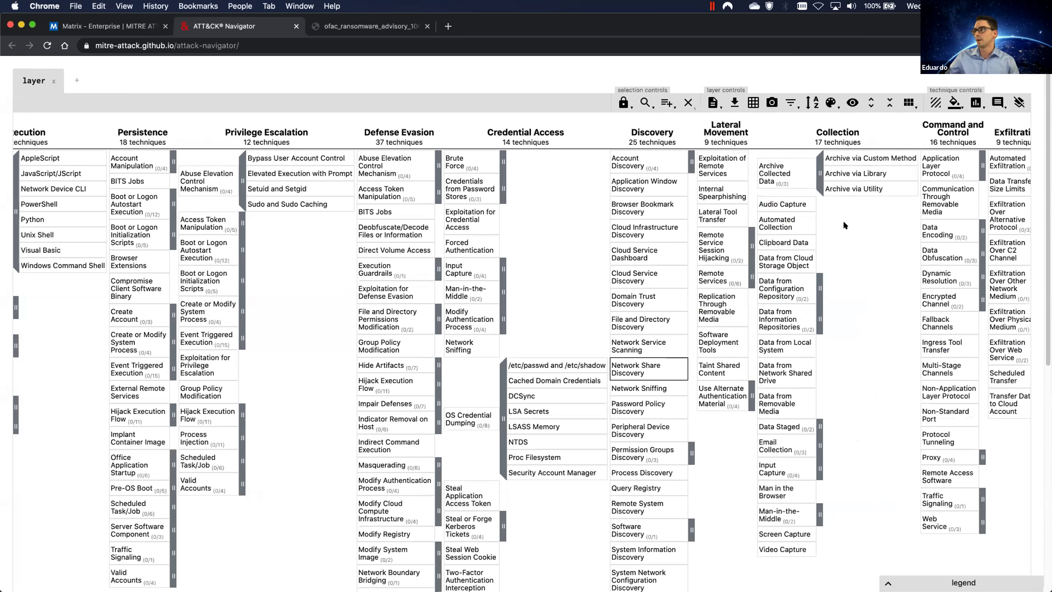
scroll(845, 224, right, 2)
scroll(811, 233, right, 1)
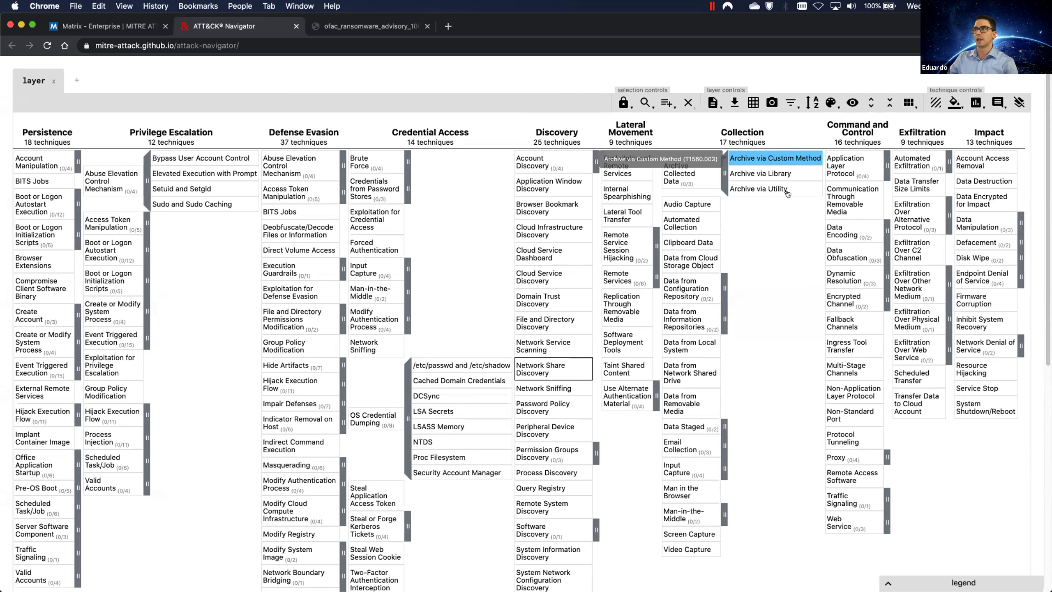
click(785, 190)
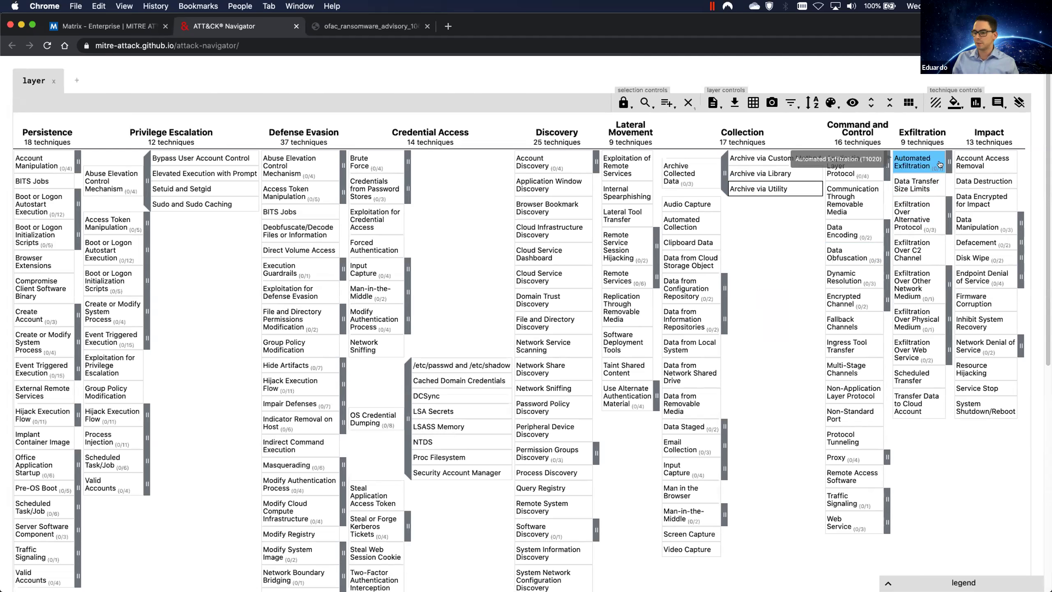
Open Exfiltration Over Web Service's sub-techniques and pick Exfiltration to Cloud Storage
click(949, 350)
scroll(939, 400, right, 3)
scroll(939, 400, right, 3)
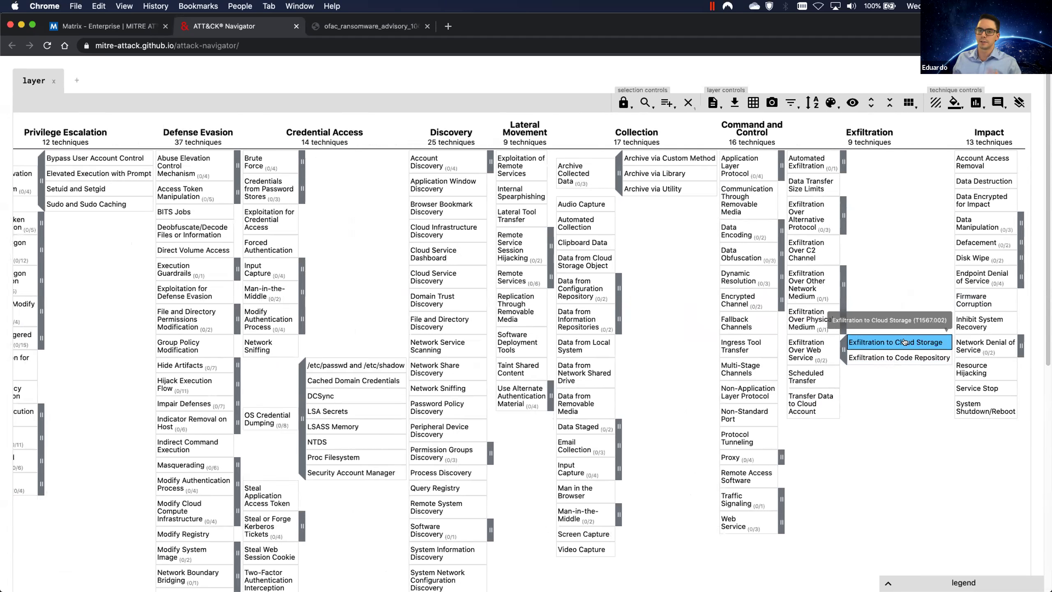
click(904, 342)
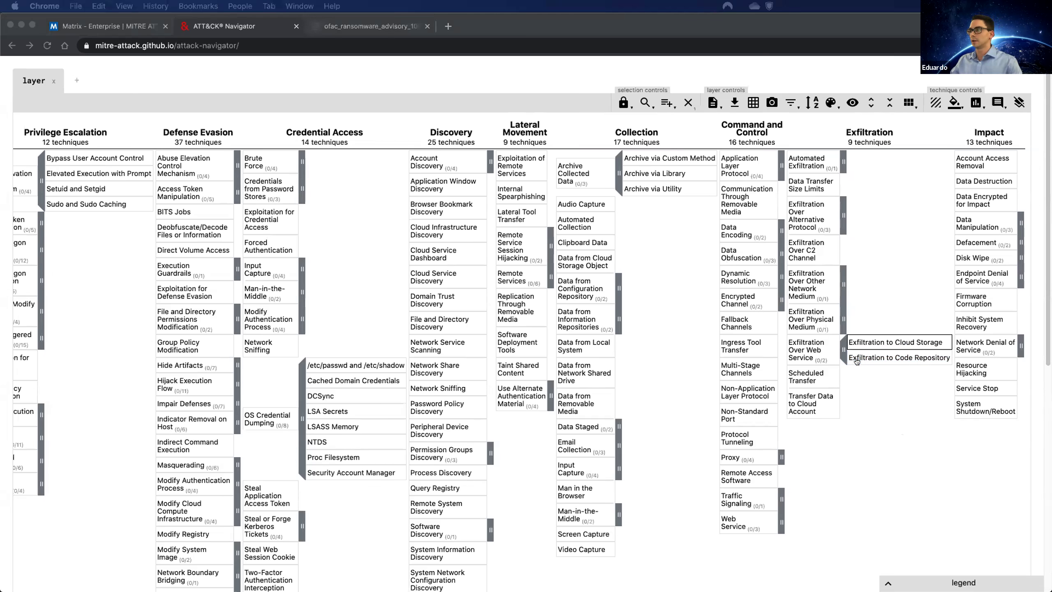
Switch to the Windows 10 VM desktop, select evil.dll, and bring Command Prompt forward
key(ctrl+Up)
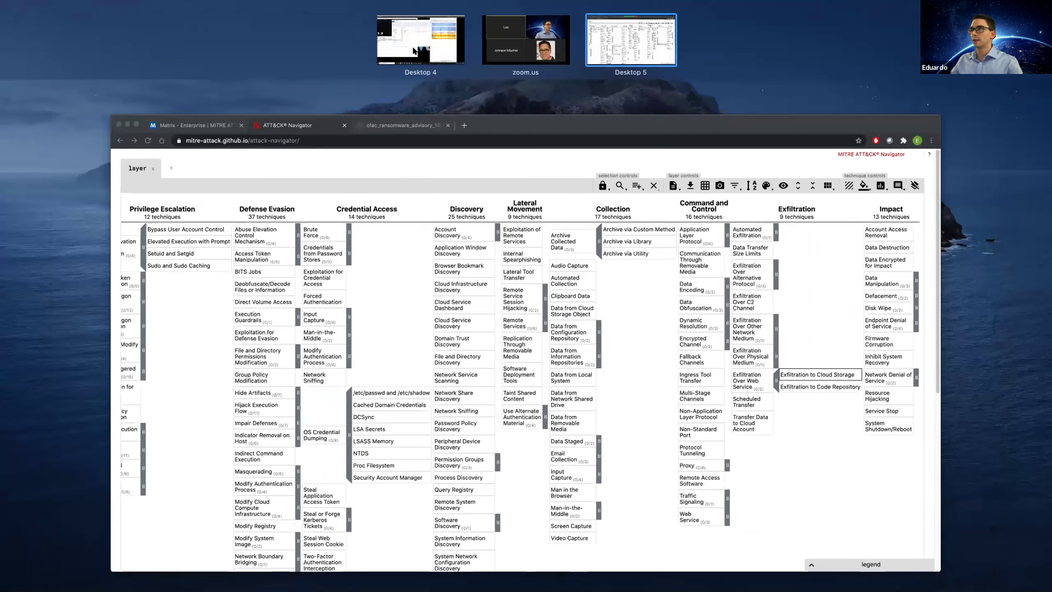
click(528, 33)
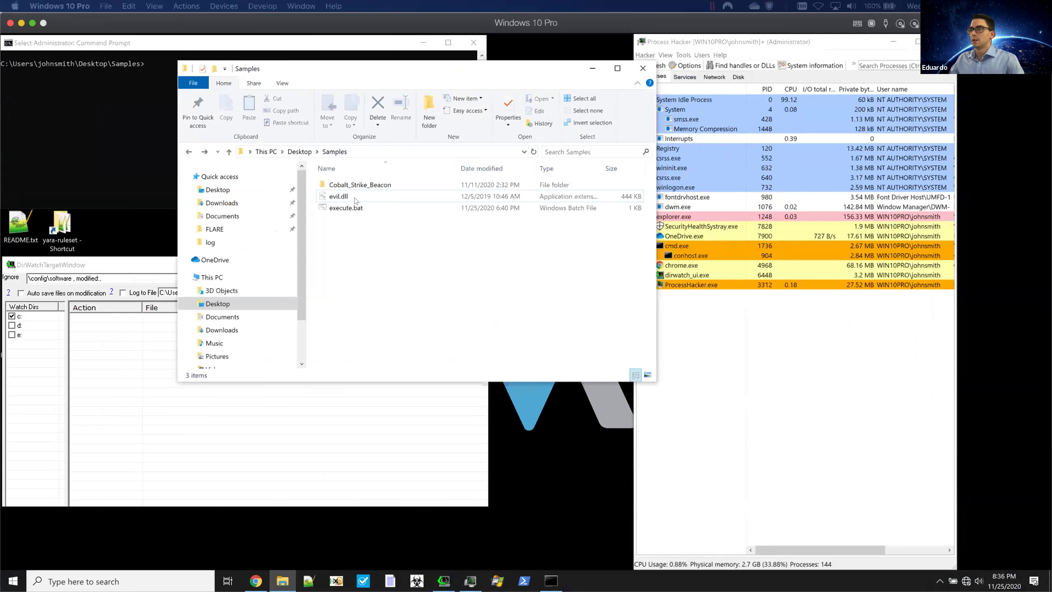
click(355, 201)
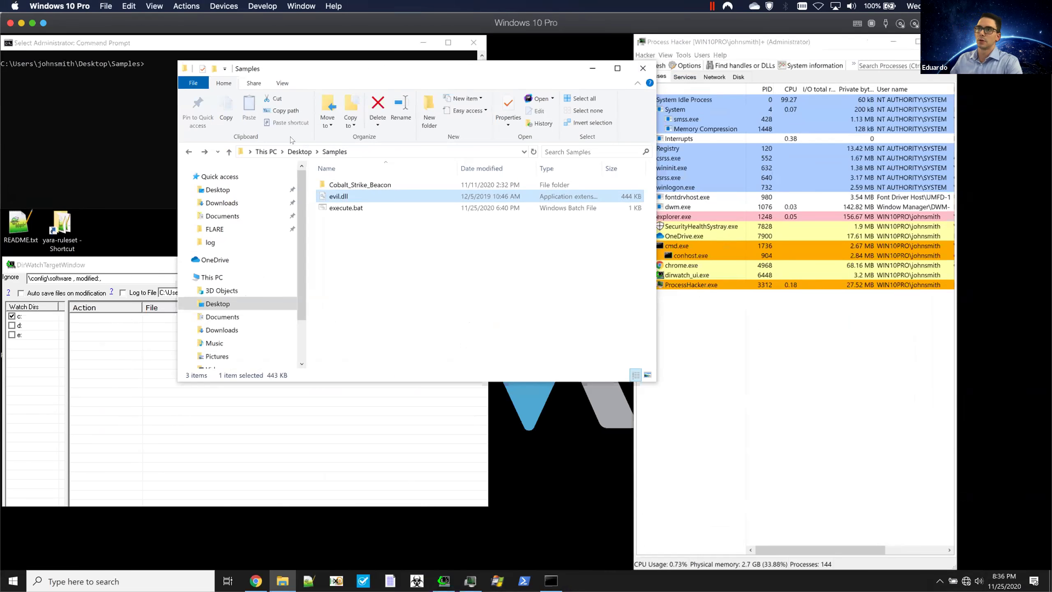
click(124, 106)
Run psexec to display PsExec v2.2's usage help
text(psexec)
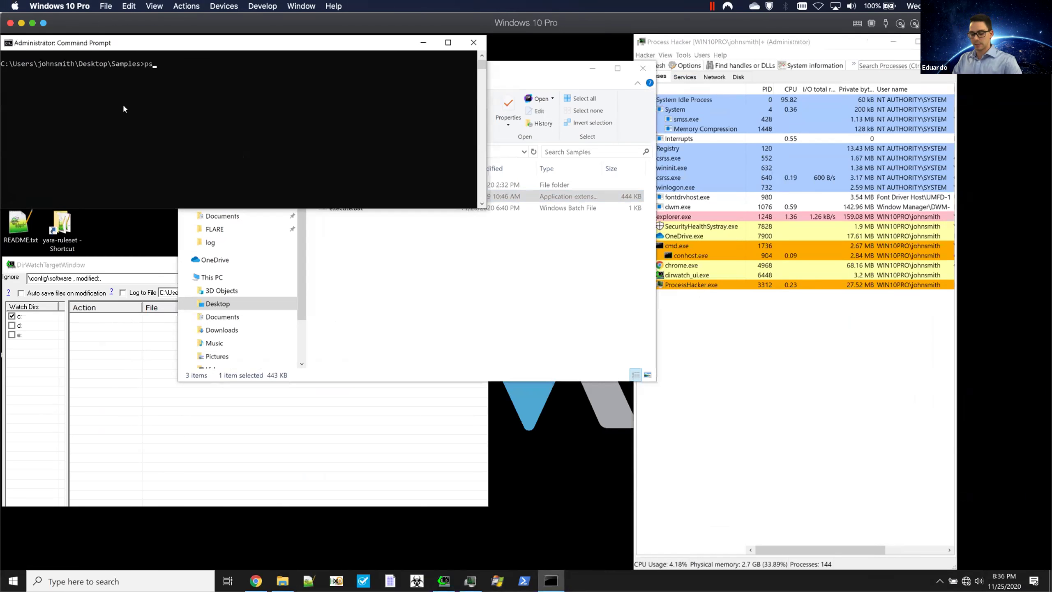
key(Return)
scroll(141, 126, up, 20)
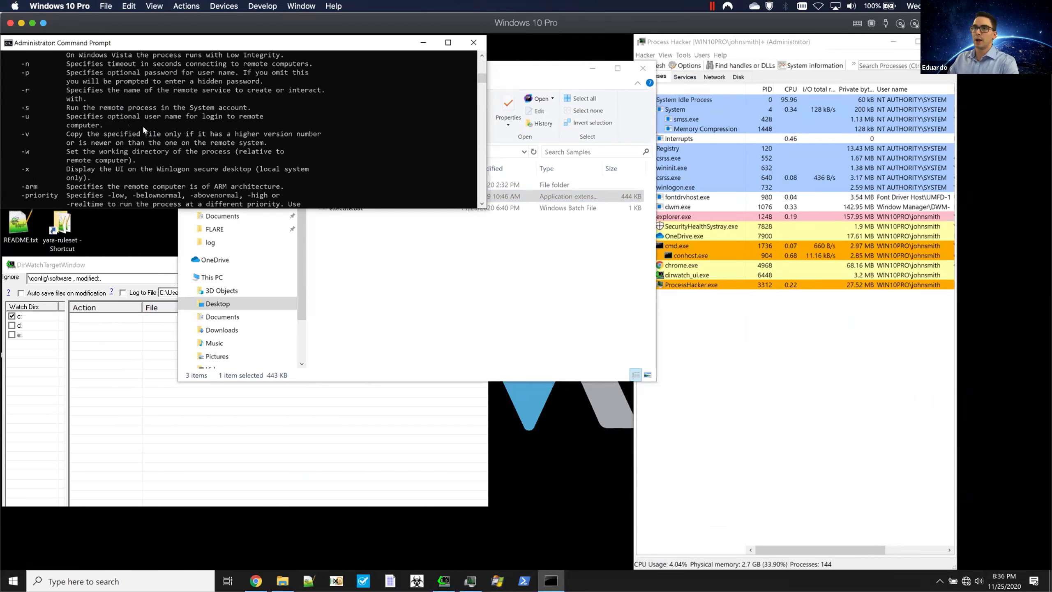
scroll(141, 127, down, 1)
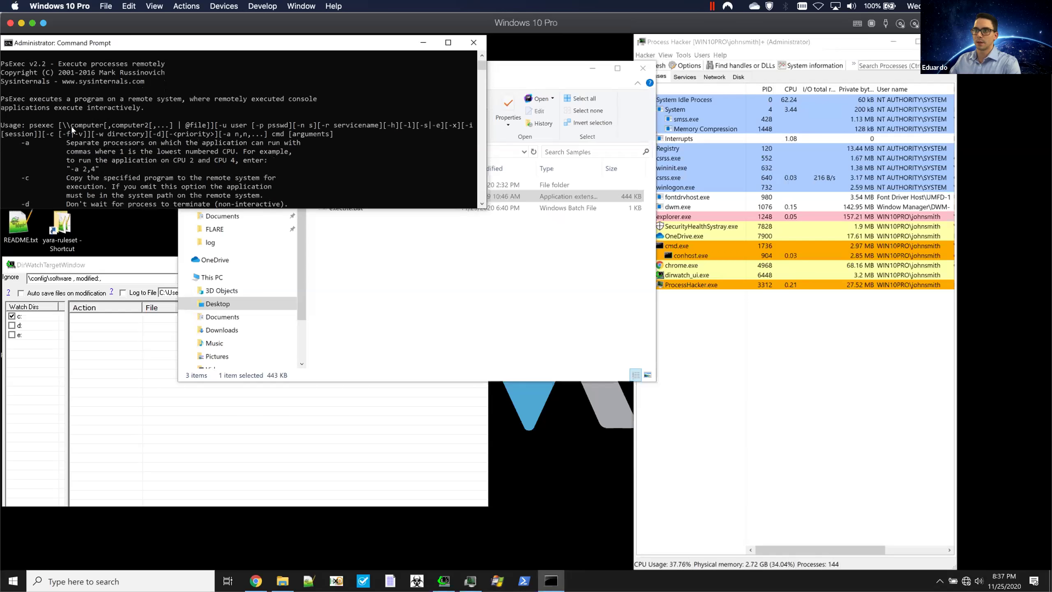
Highlight the computer, user/password and cmd arguments in the usage line, then return to Samples
drag(67, 124, 106, 124)
click(106, 125)
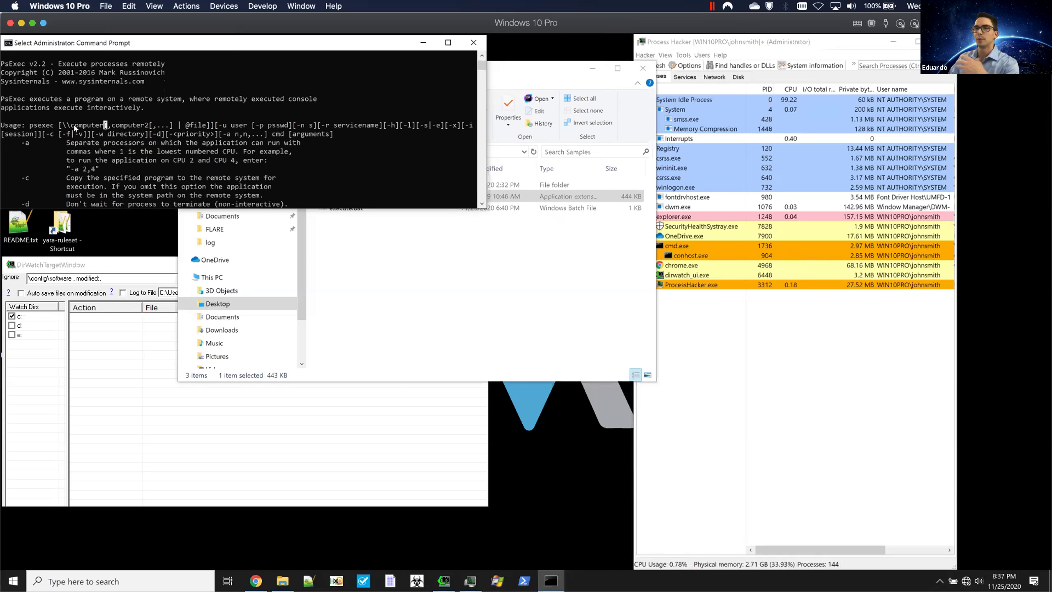
drag(62, 125, 95, 125)
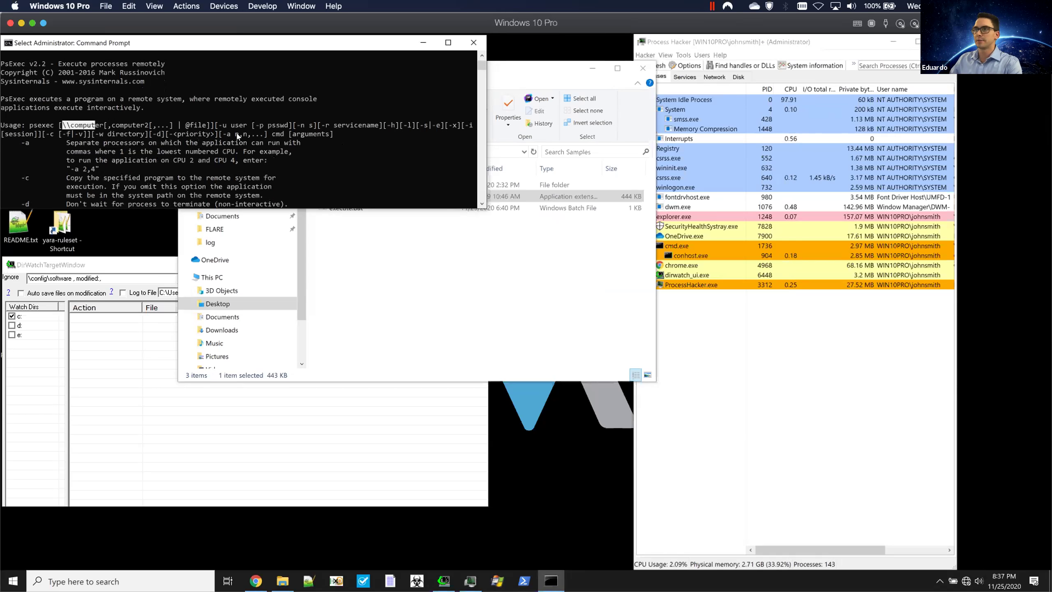
drag(222, 124, 267, 125)
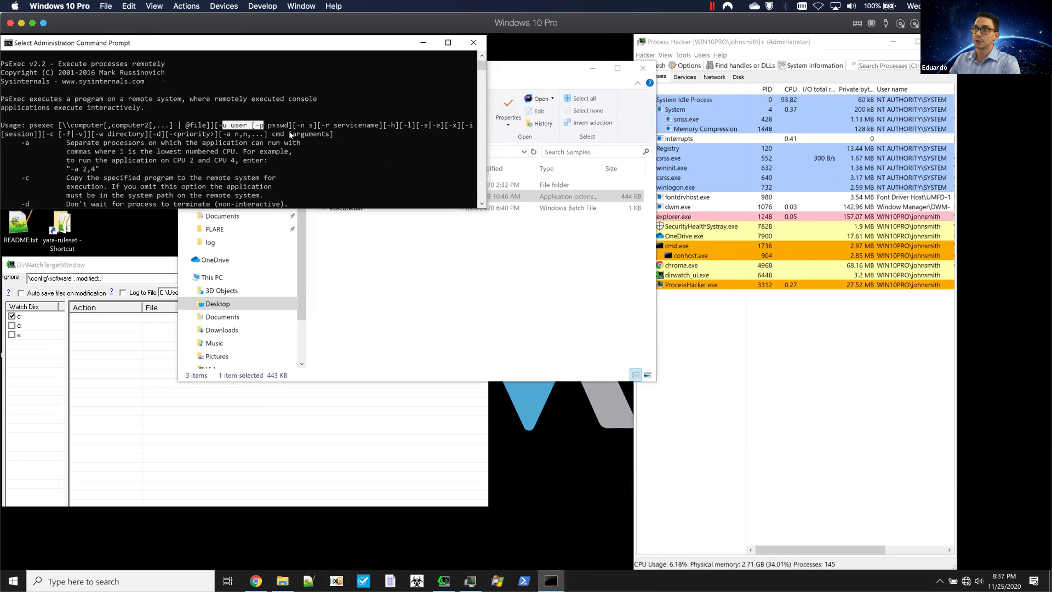
drag(272, 133, 301, 134)
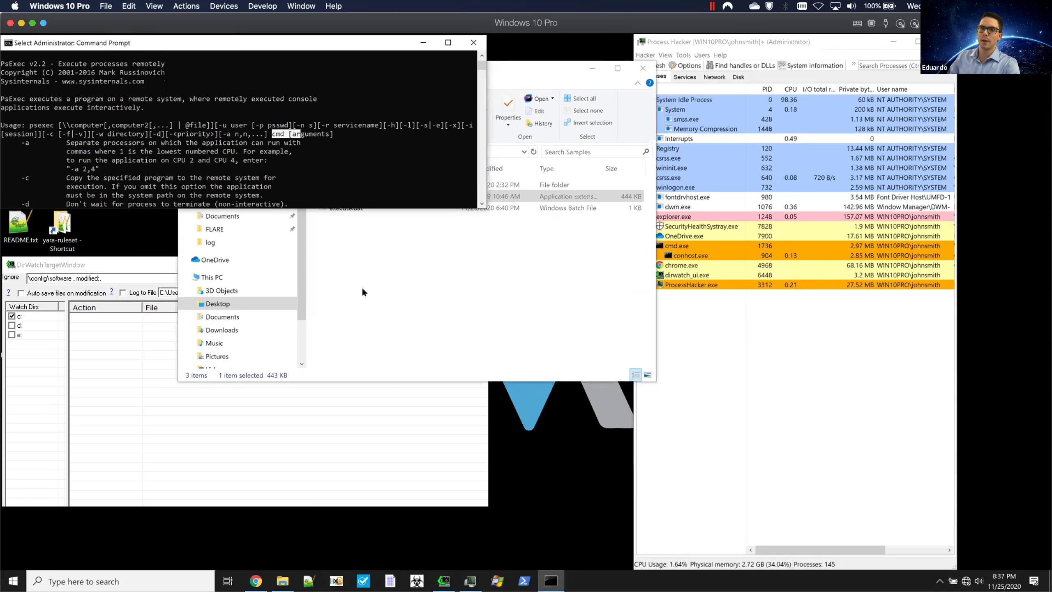
click(363, 292)
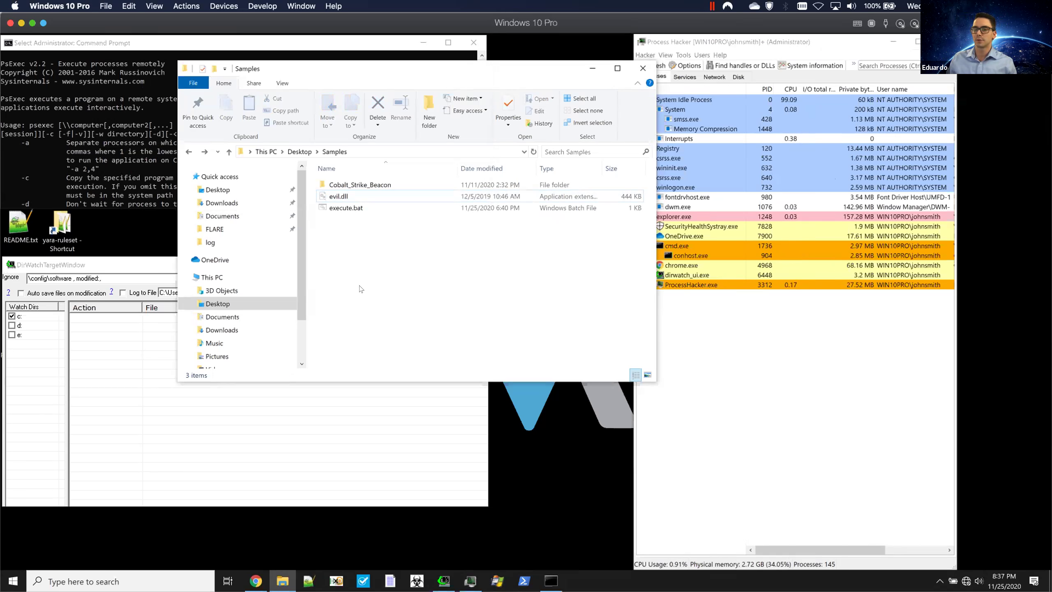
Start DirWatch monitoring file changes on drive c:\
click(328, 197)
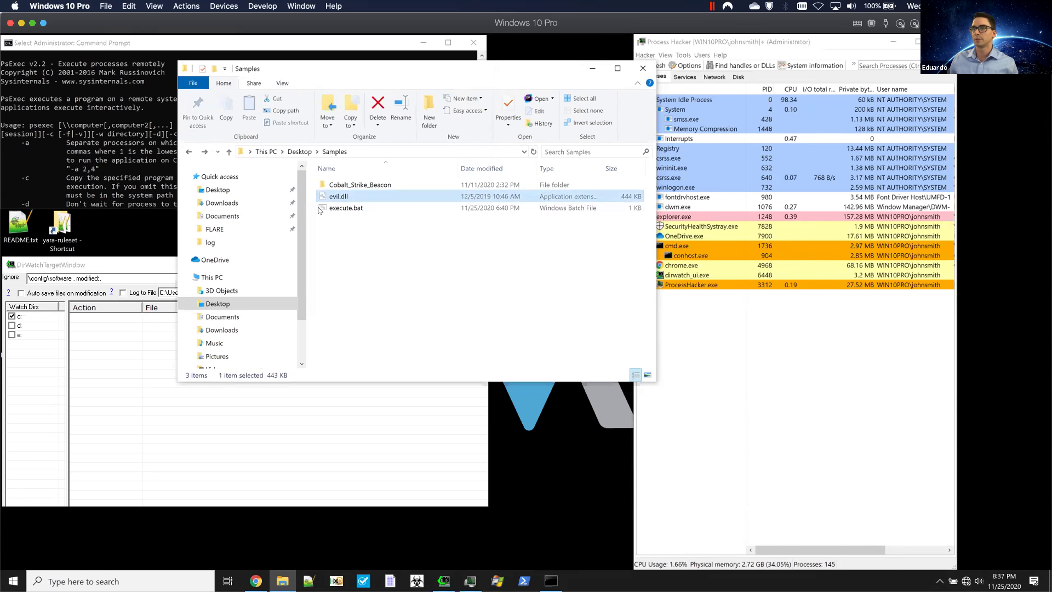
key(alt+Tab)
click(272, 384)
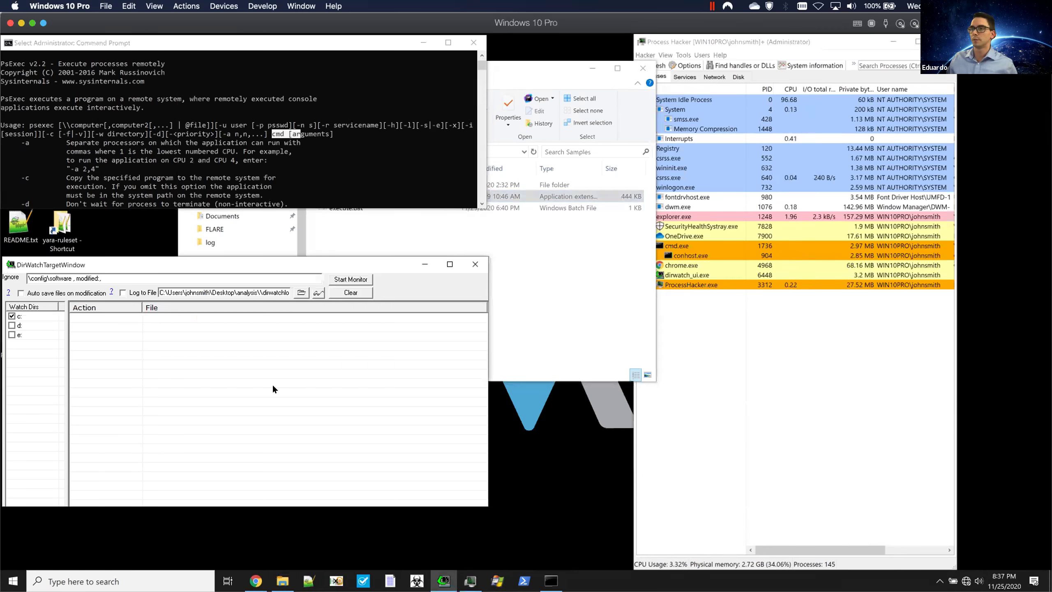
click(345, 279)
Open execute.bat from the Samples folder in Notepad++ to view its rundll32 command
scroll(334, 169, down, 3)
scroll(335, 176, down, 5)
click(329, 207)
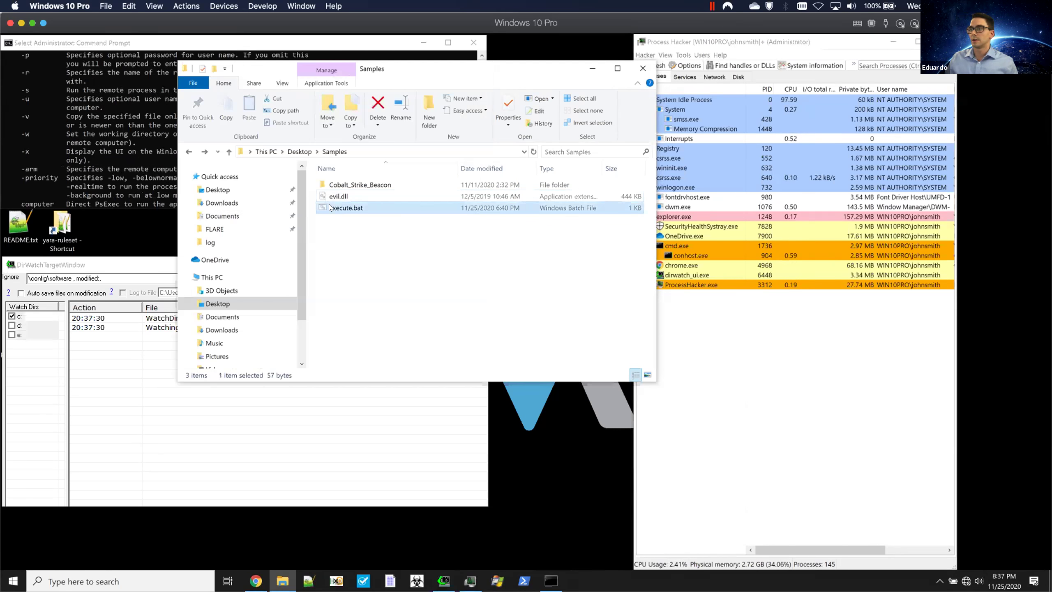
right_click(330, 207)
click(374, 371)
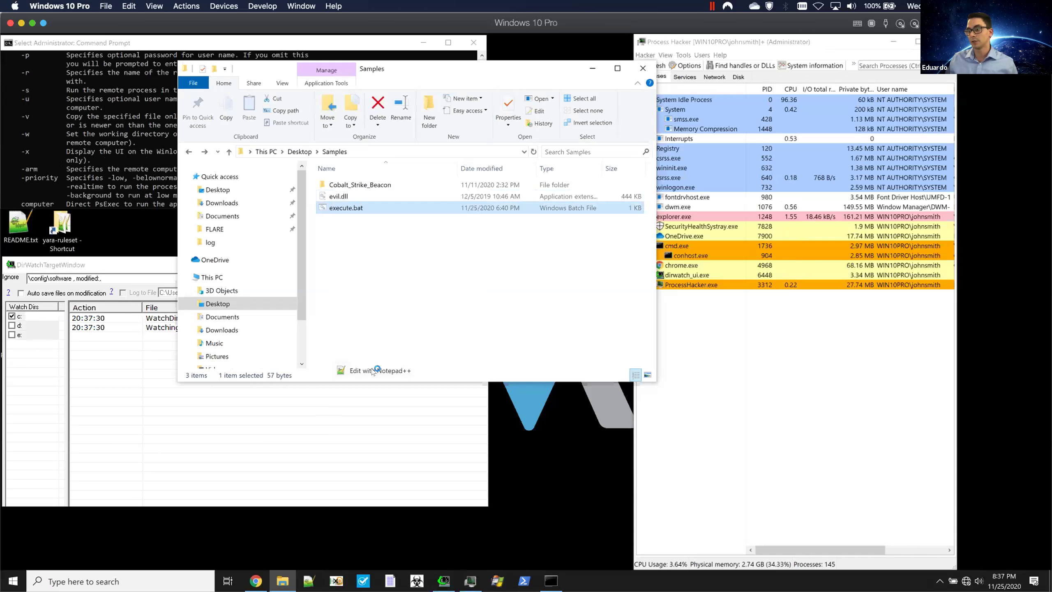
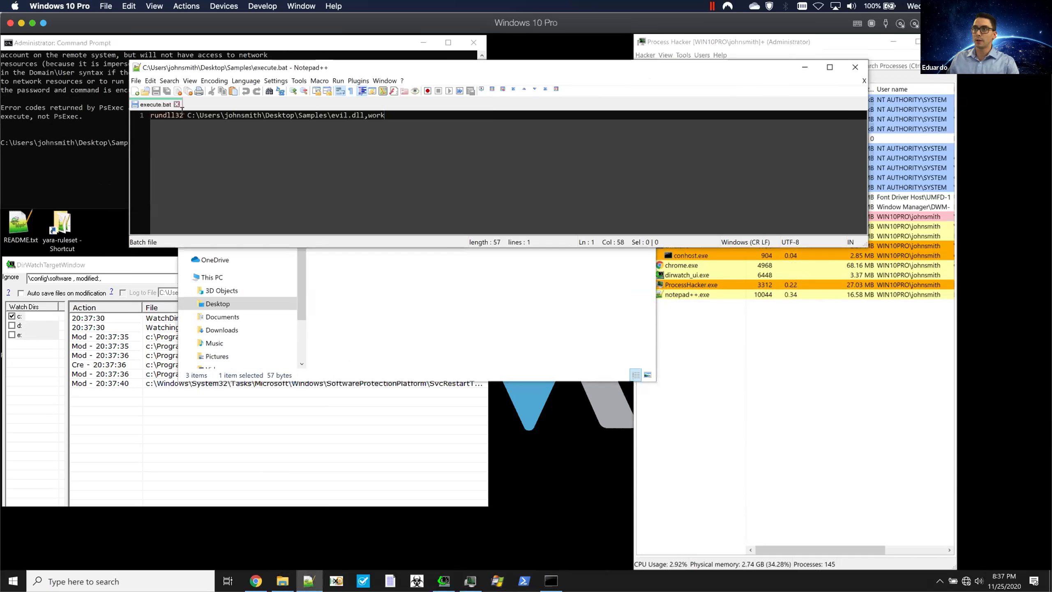
Copy the evil.dll path from execute.bat and paste it after rundll32, adding a trailing comma
drag(187, 111, 359, 110)
key(ctrl+c)
click(105, 160)
key(ctrl+v)
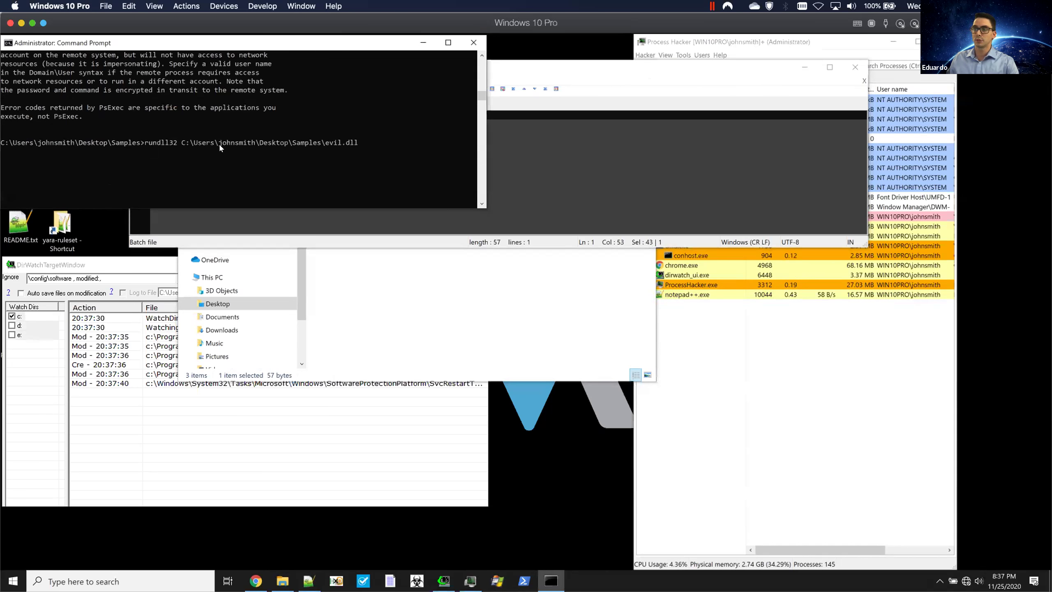
text(,)
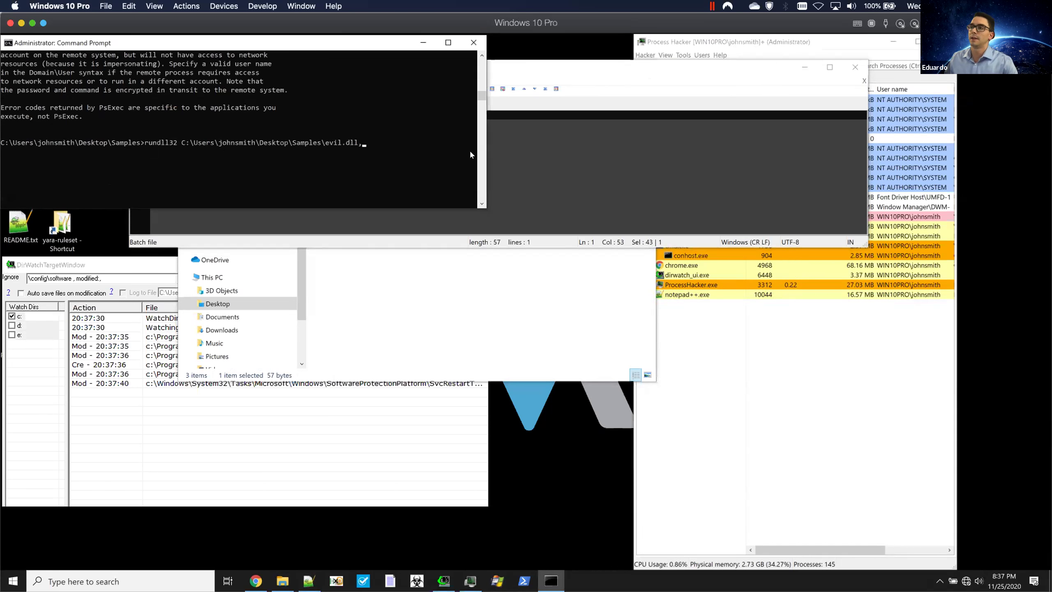
click(513, 158)
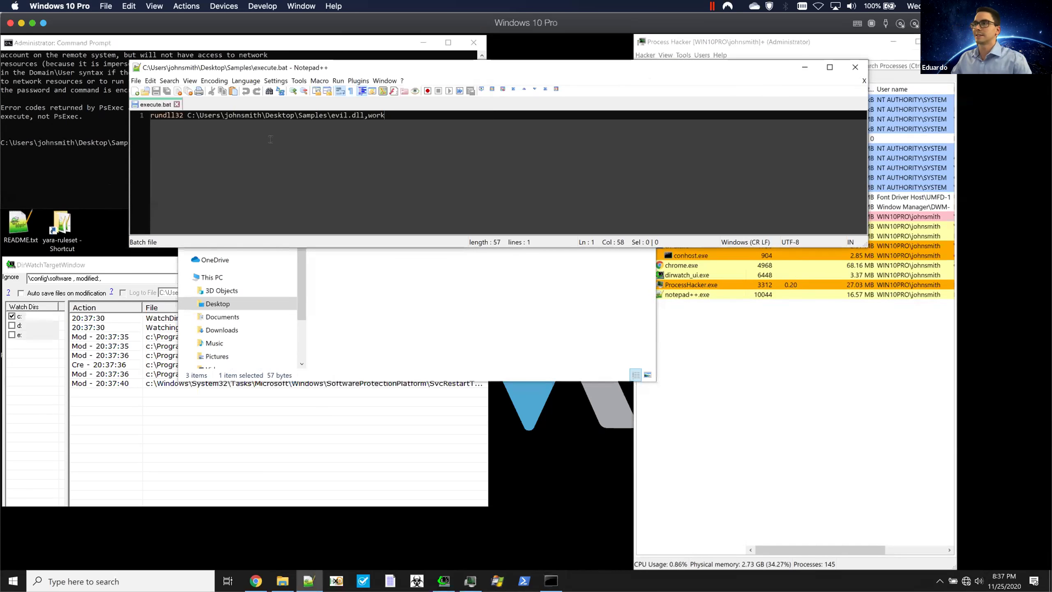
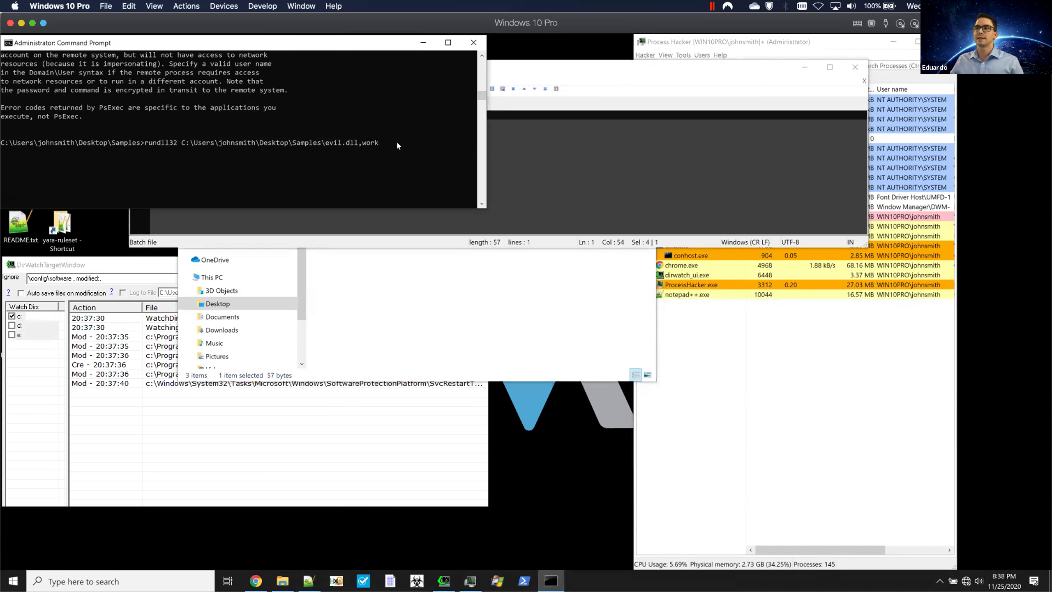
Bring DirWatch forward and clear its logged file-change entries
click(322, 457)
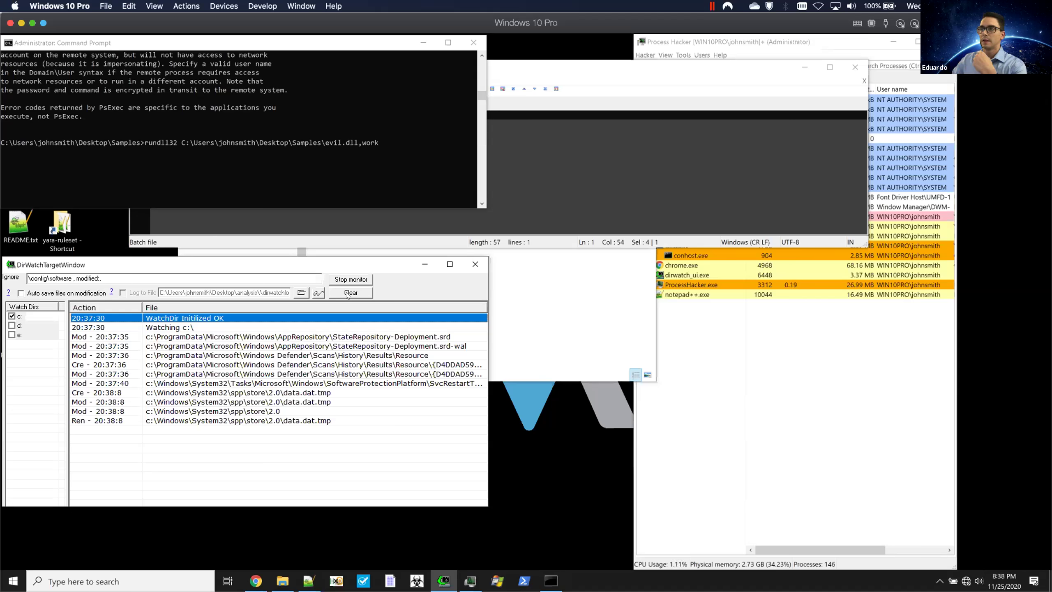
click(350, 292)
click(739, 420)
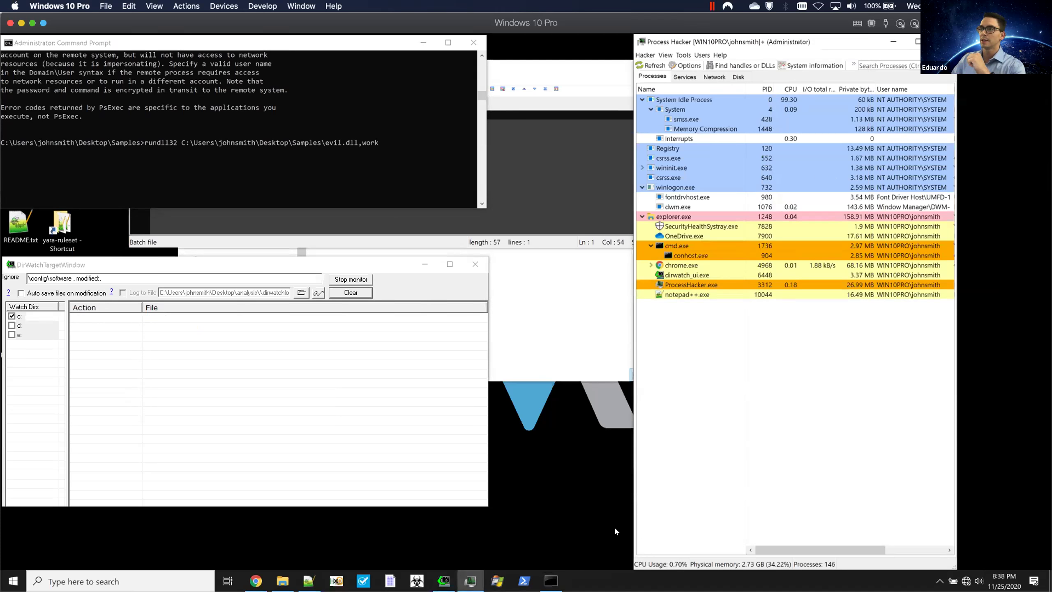
Run the rundll32 command that loads evil.dll in the console
drag(165, 143, 361, 142)
click(407, 149)
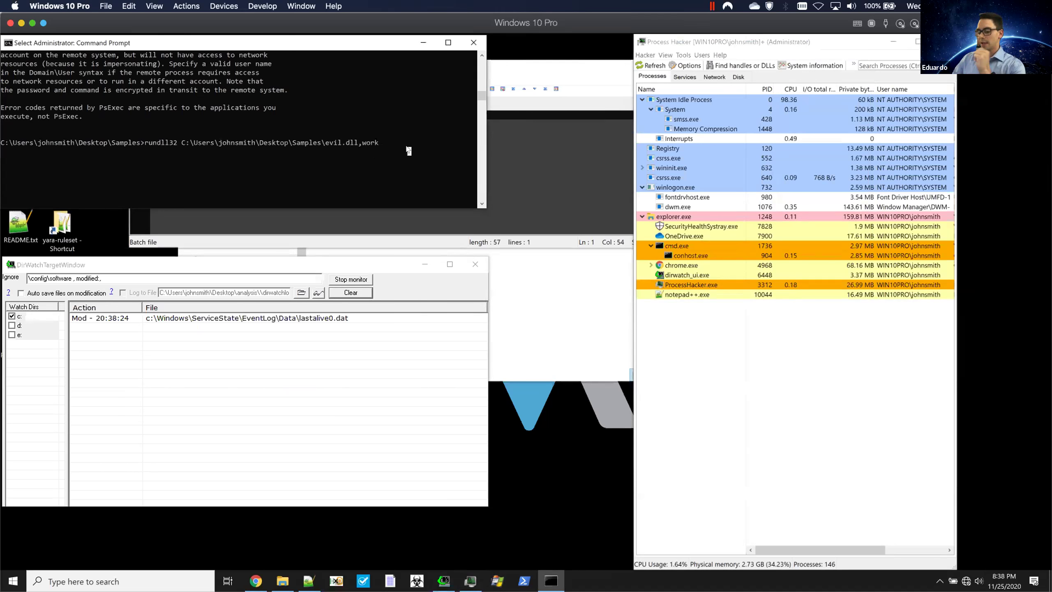
key(Escape)
key(Return)
Run execute.bat from the Samples folder and select the echoed rundll32 evil.dll,work line
click(282, 580)
click(340, 208)
click(153, 167)
text(execute.bat)
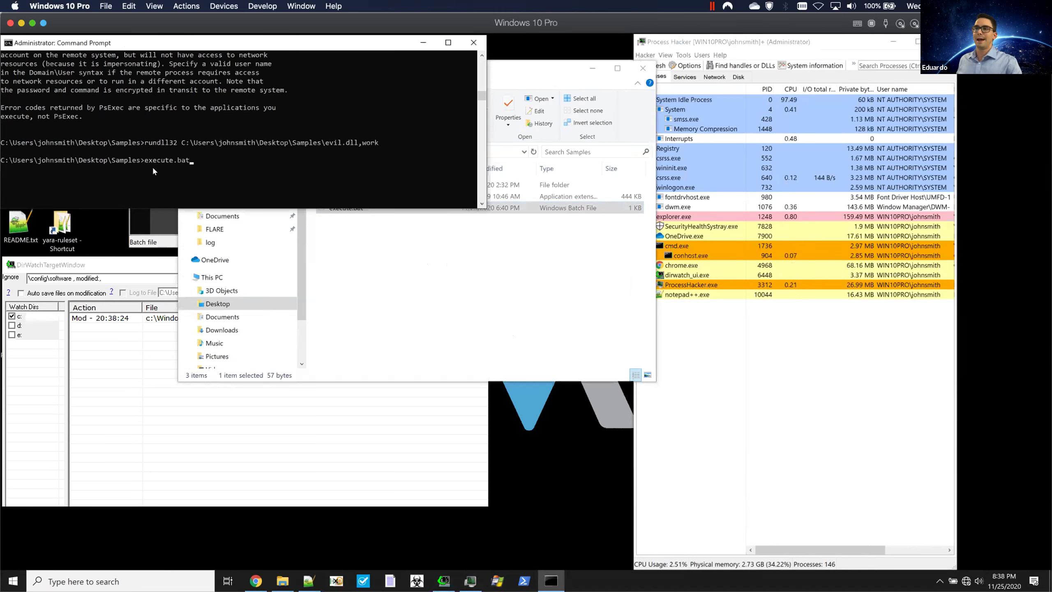
key(Return)
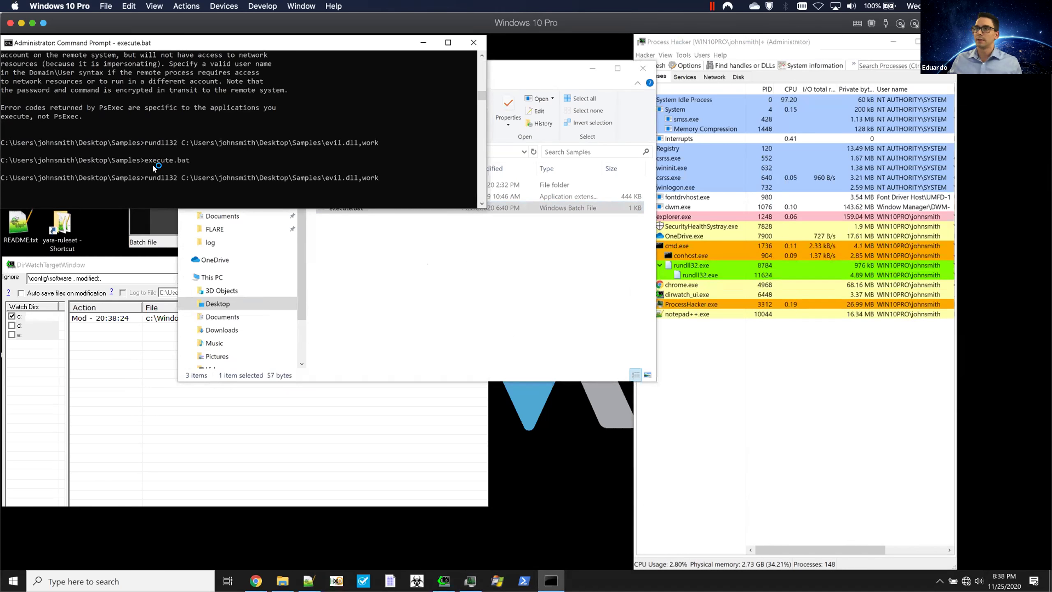
drag(148, 179, 329, 178)
drag(397, 185, 399, 187)
click(152, 336)
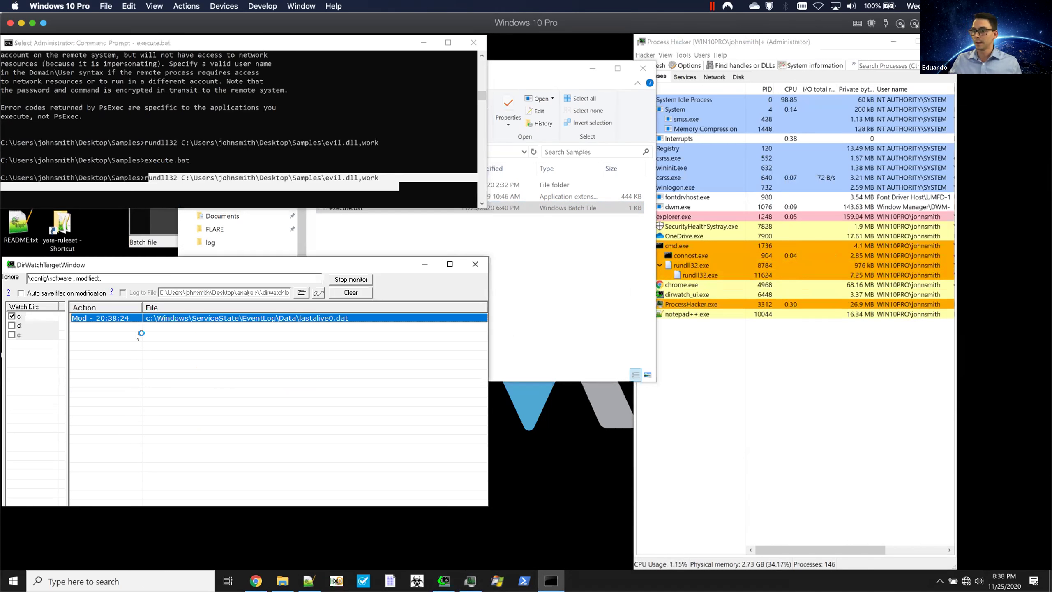
Clear the DirWatch log again so it records only post-launch file activity
click(685, 400)
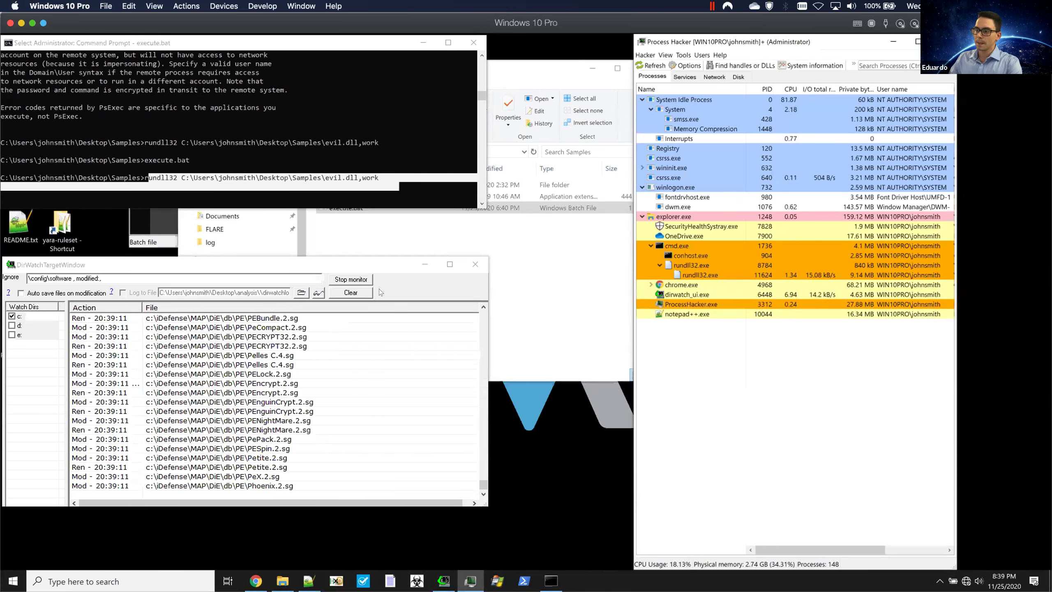
click(351, 292)
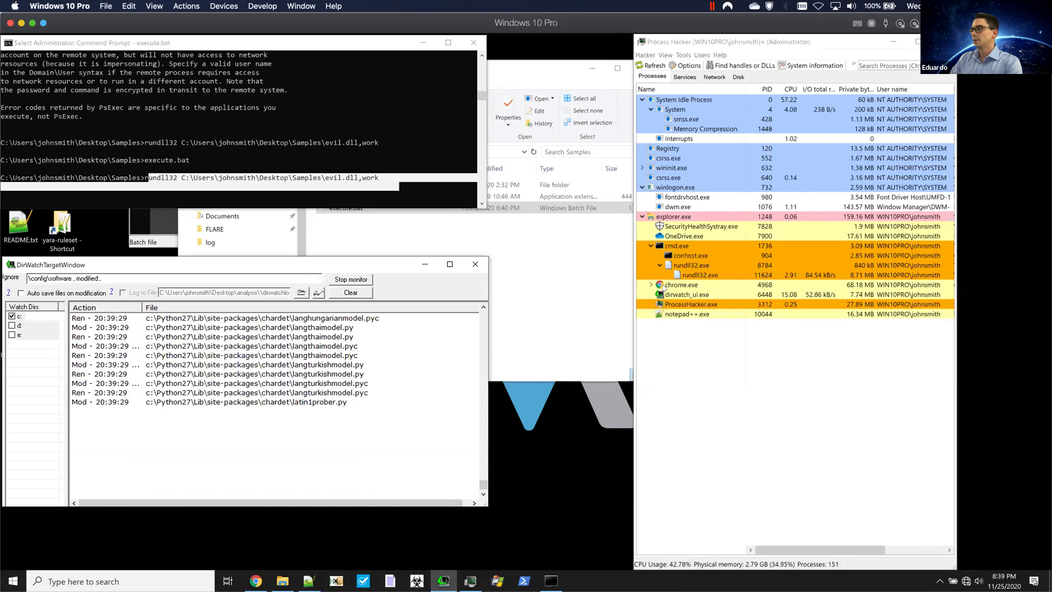
Open rundll32.exe (11624) properties and run a strings search on its private memory
double_click(694, 275)
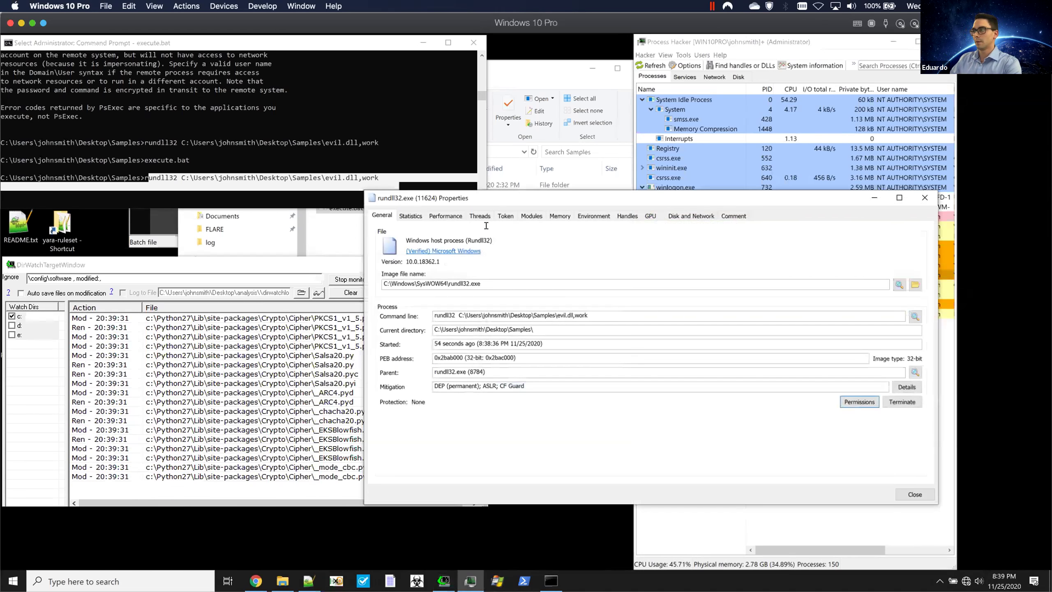
drag(354, 204, 270, 206)
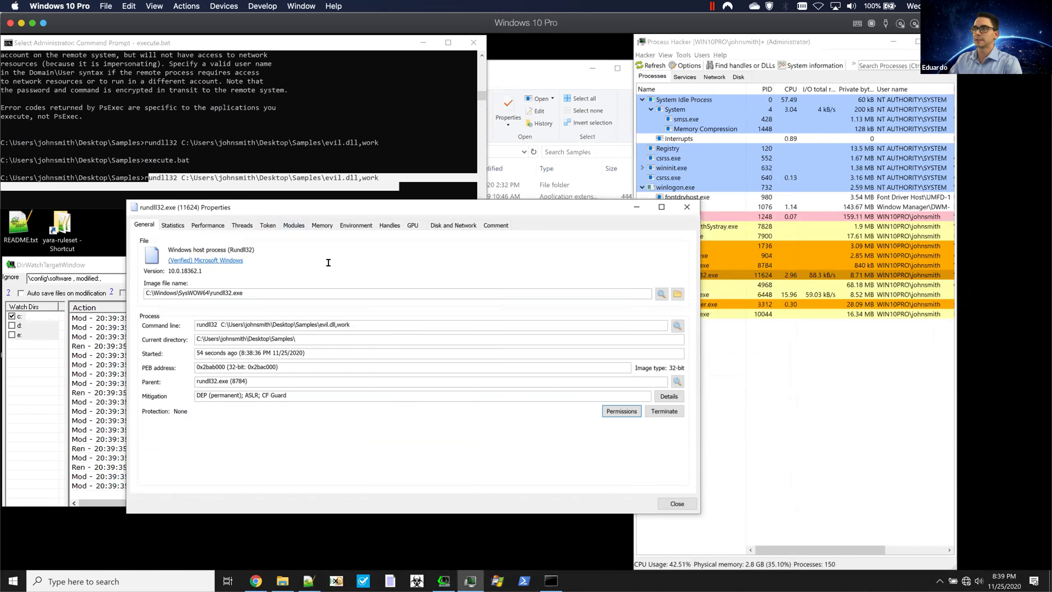
click(321, 225)
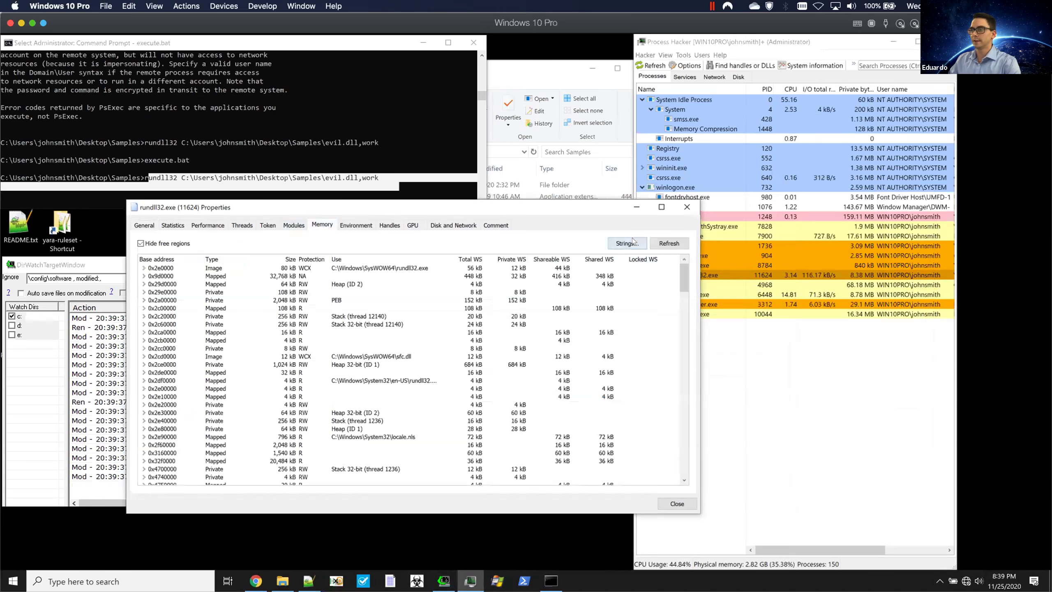
click(627, 244)
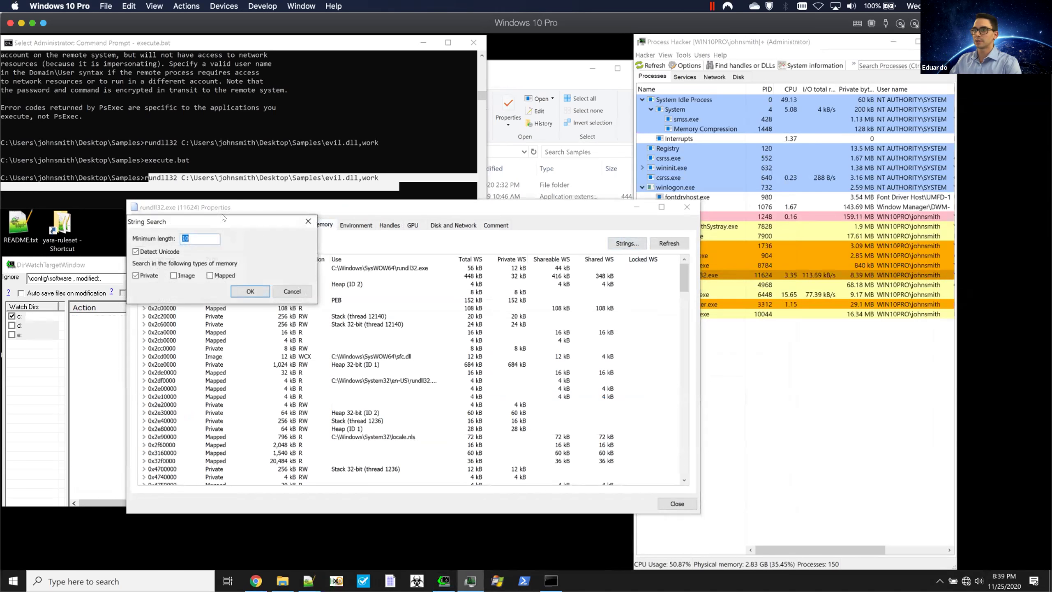
drag(222, 217, 253, 237)
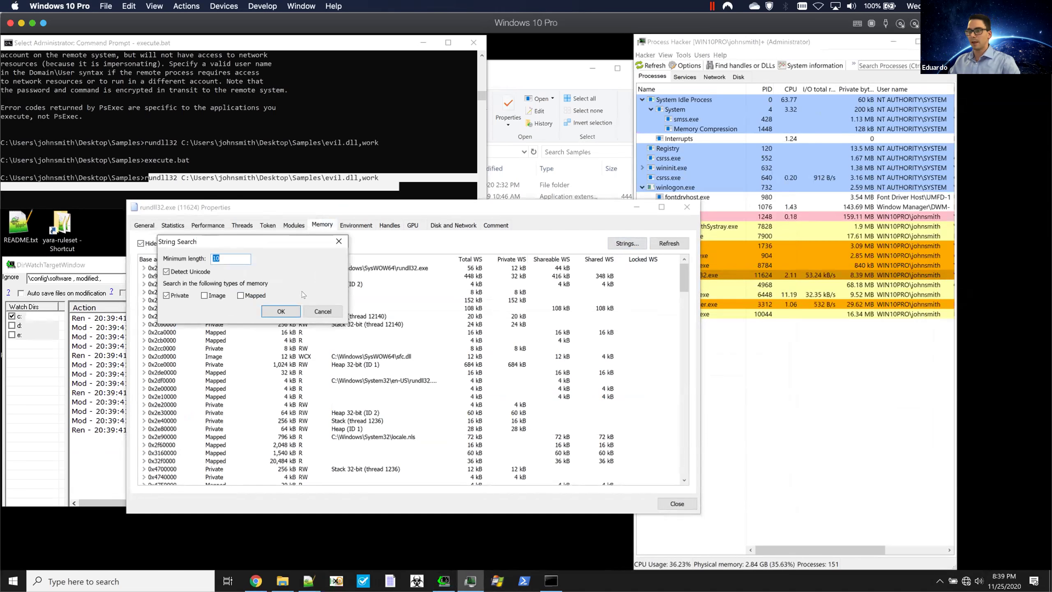
click(281, 311)
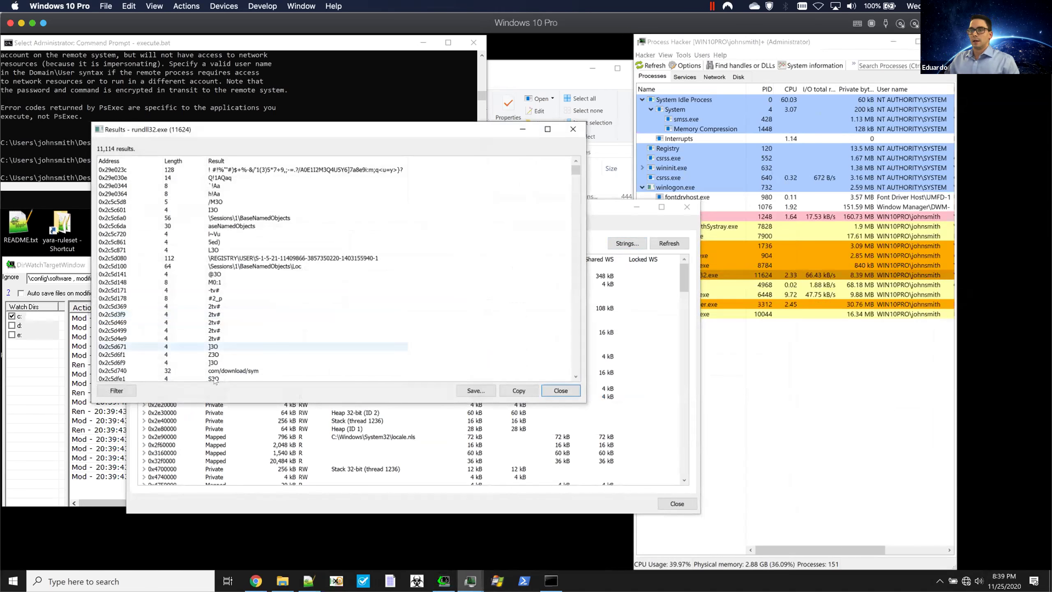
Filter the 11,114 strings case-insensitively by part of the attacker's e-mail, leaving 2 matches
click(117, 390)
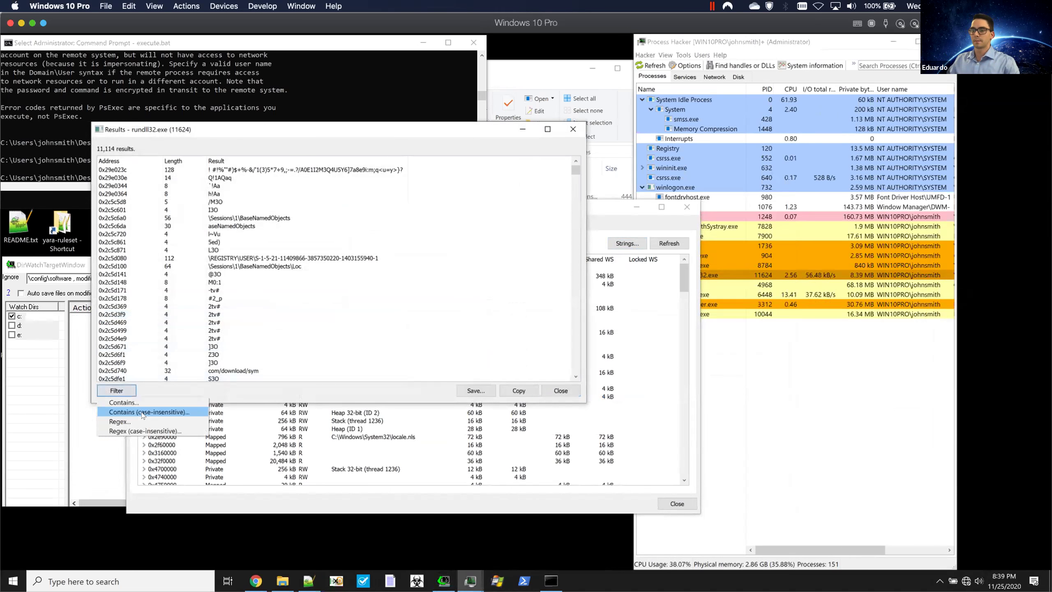
click(143, 413)
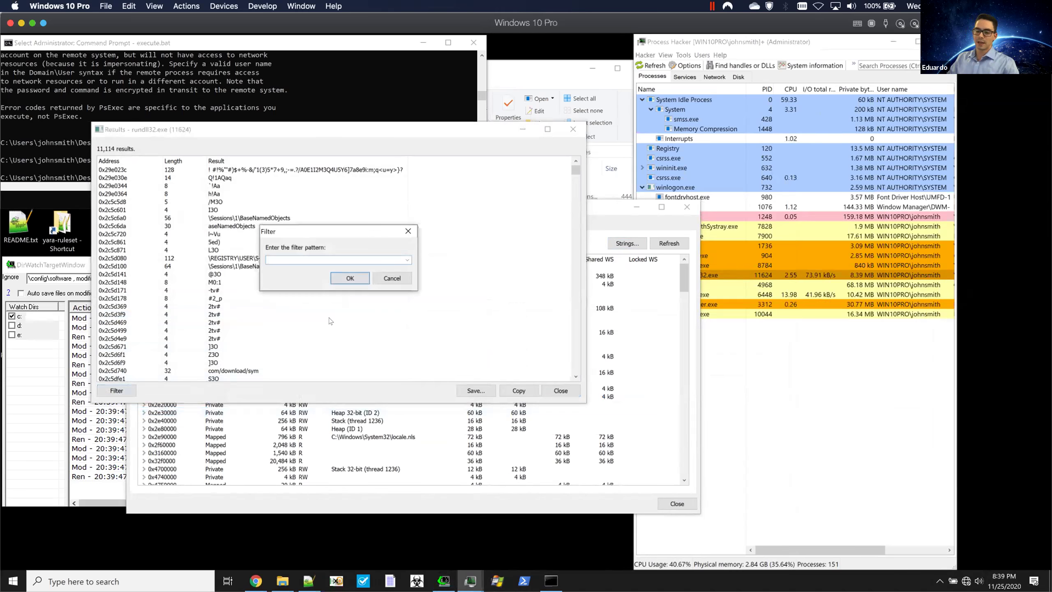
text(@)
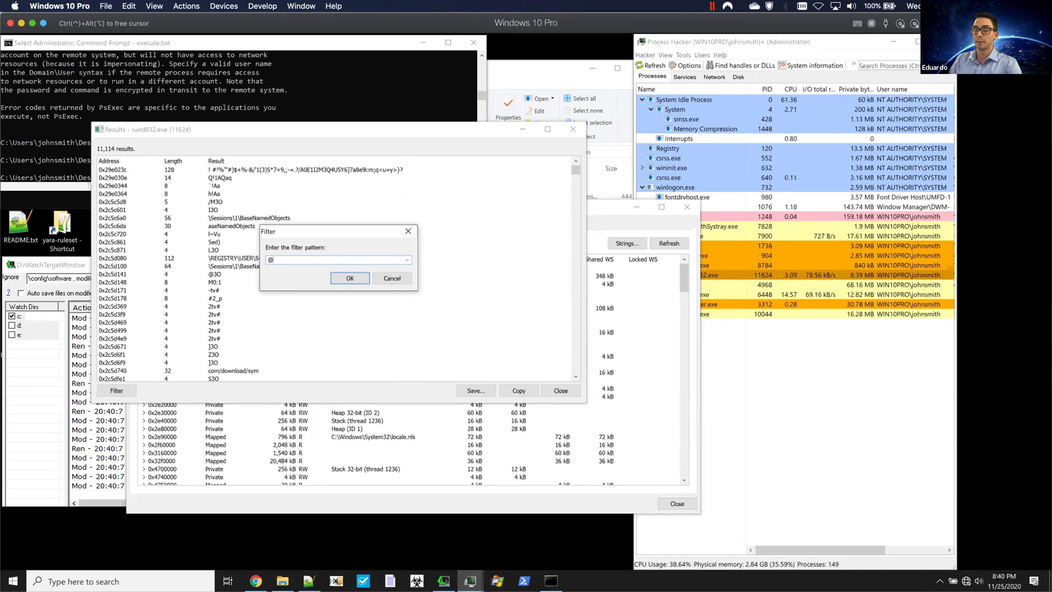
key(BackSpace)
text(@)
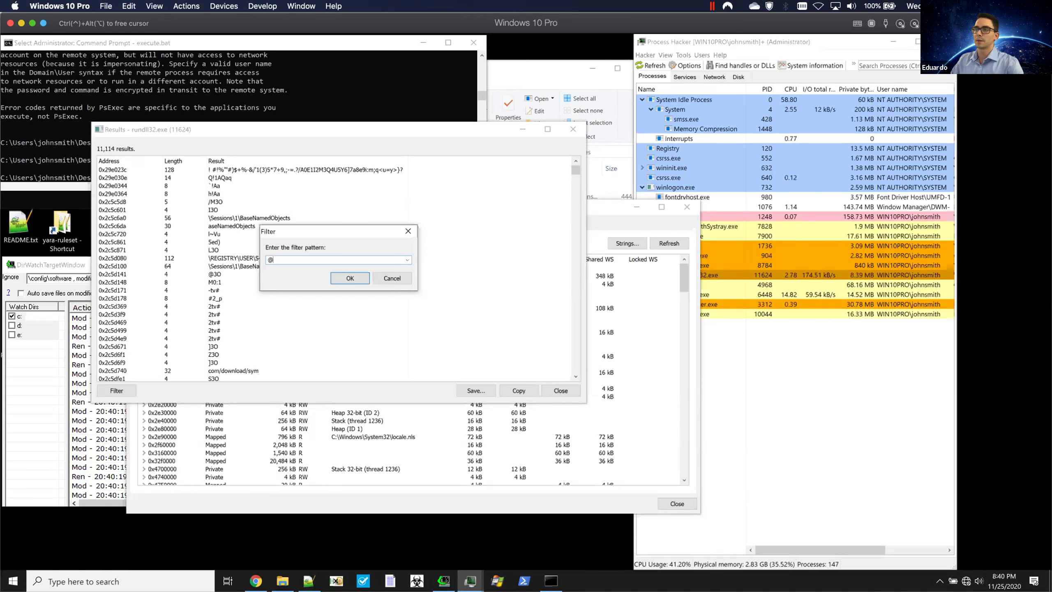
text(ab)
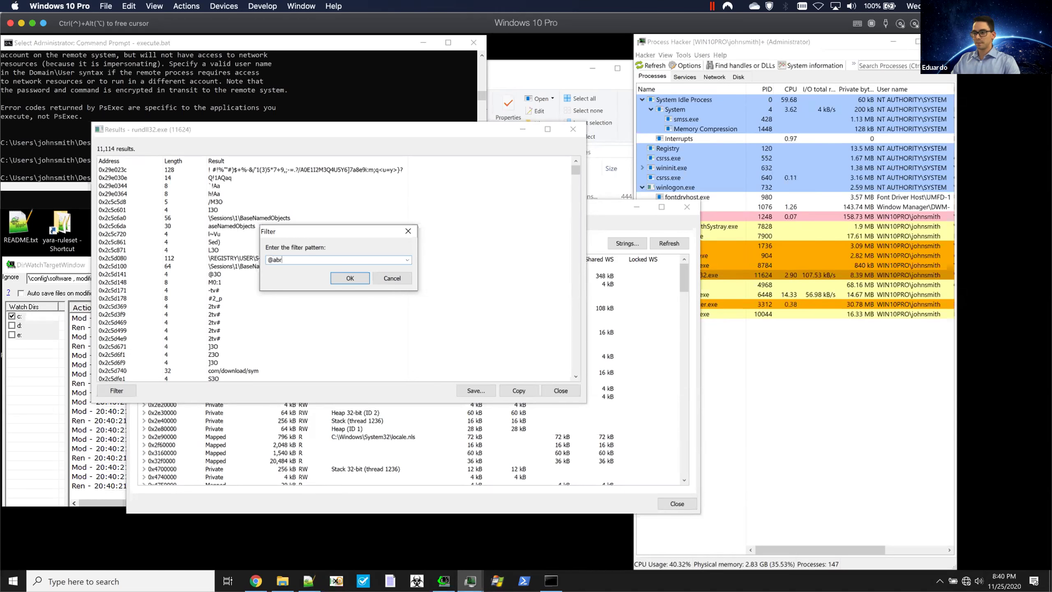
text(rac)
key(BackSpace)
key(BackSpace)
key(BackSpace)
key(BackSpace)
key(BackSpace)
key(BackSpace)
text(abrams)
key(Return)
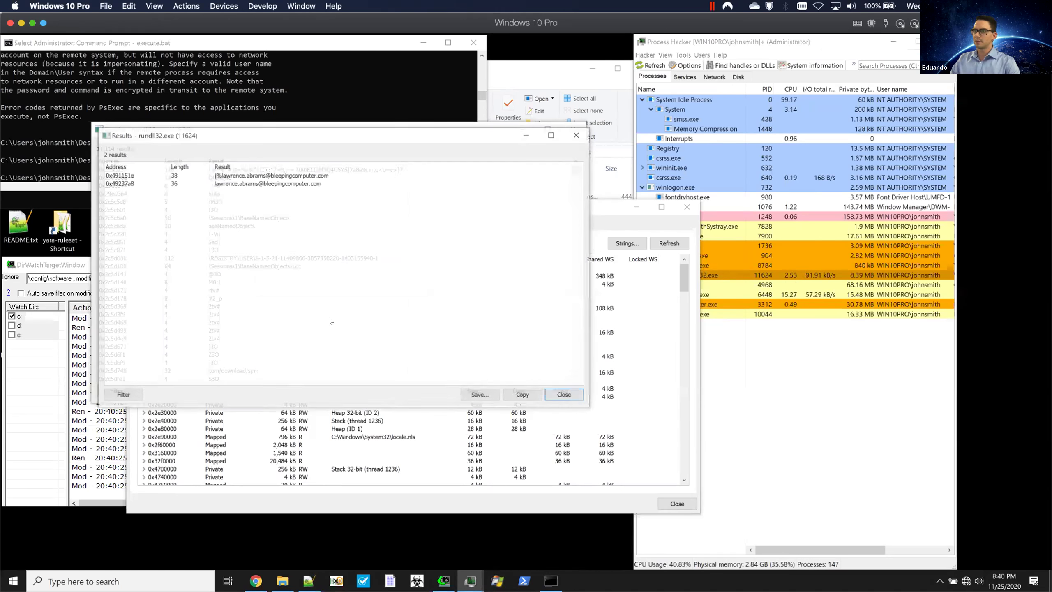
click(239, 183)
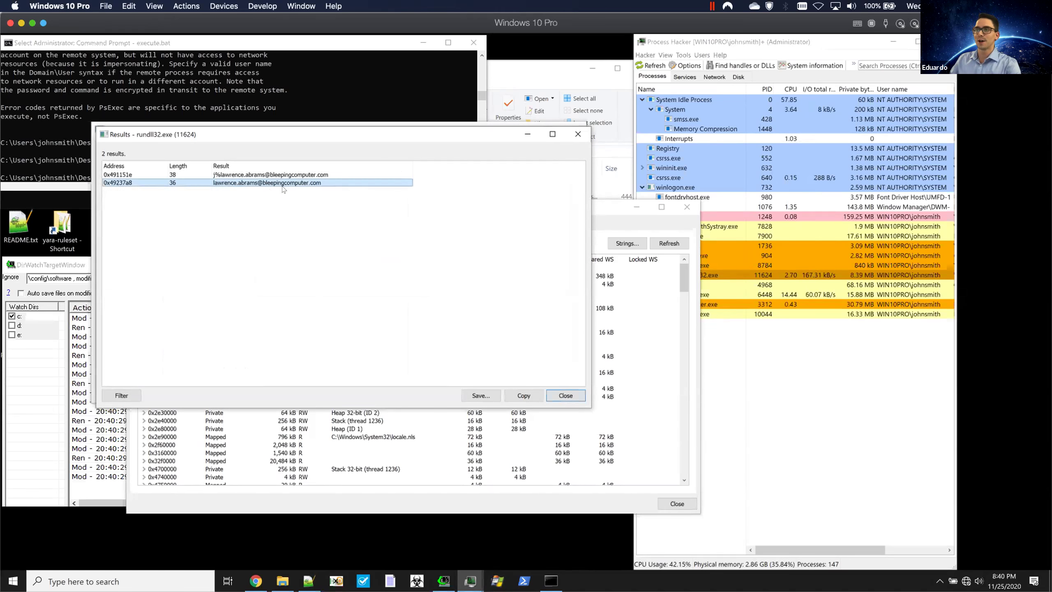
Open the memory dump at the first e-mail match and select the address bytes
click(267, 174)
double_click(268, 174)
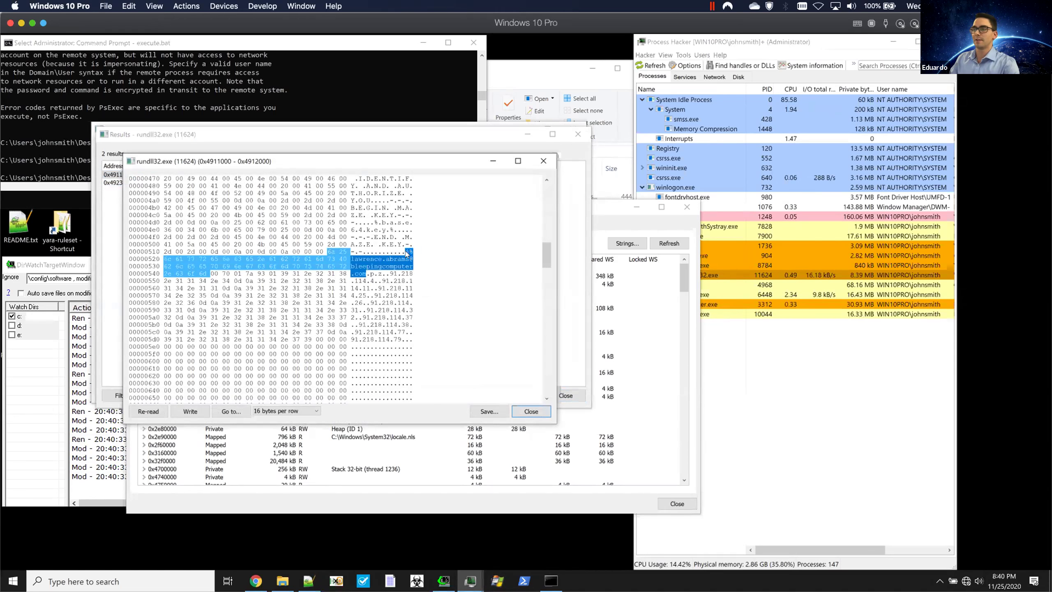
click(413, 284)
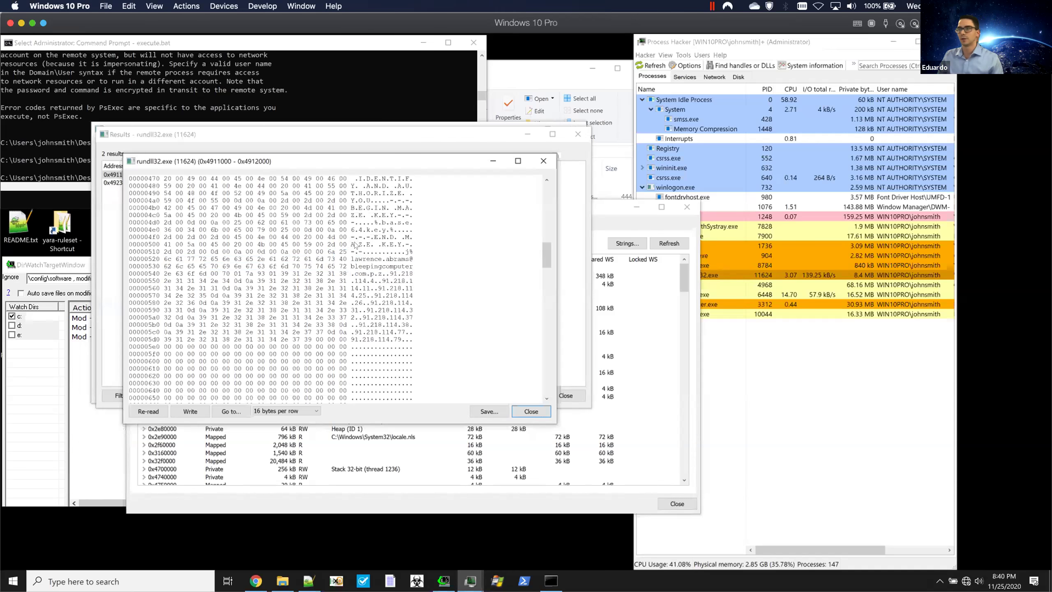
drag(354, 258, 408, 252)
click(365, 274)
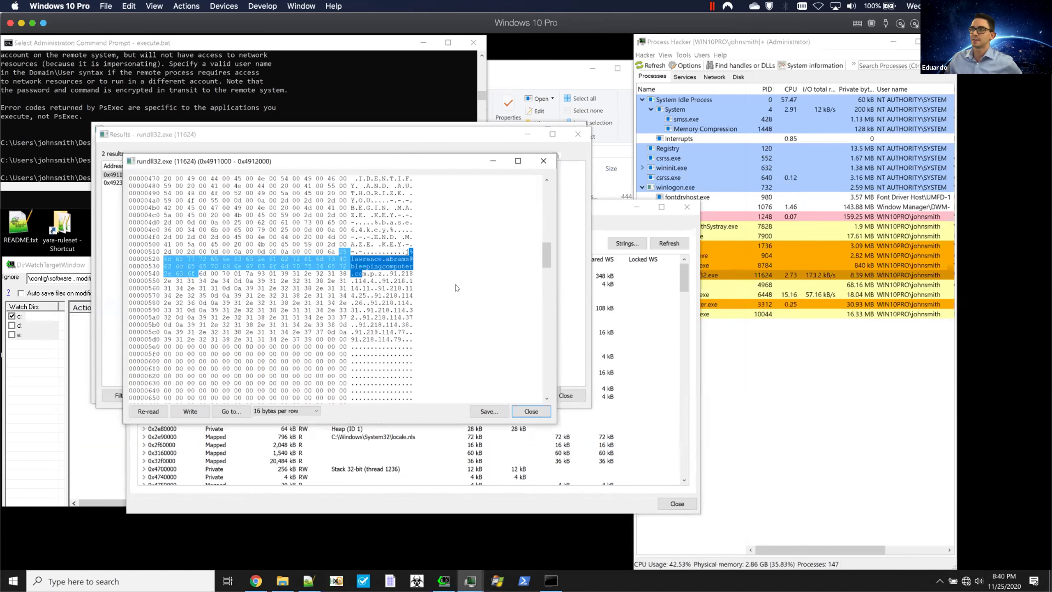
Select the ransom note text and MAZE key block bytes around the e-mail address
drag(419, 163, 425, 192)
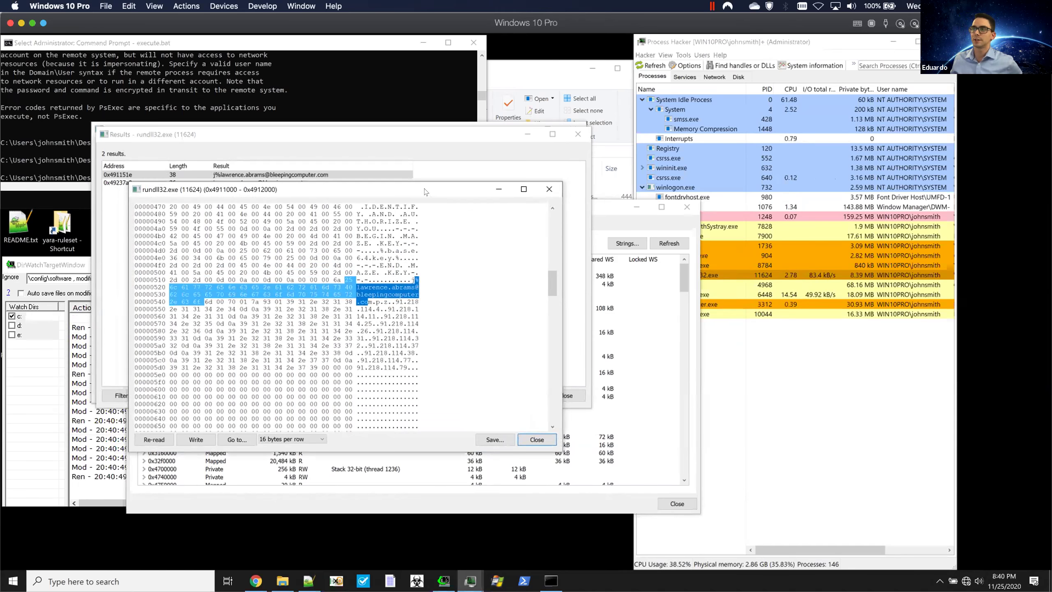
scroll(418, 287, up, 6)
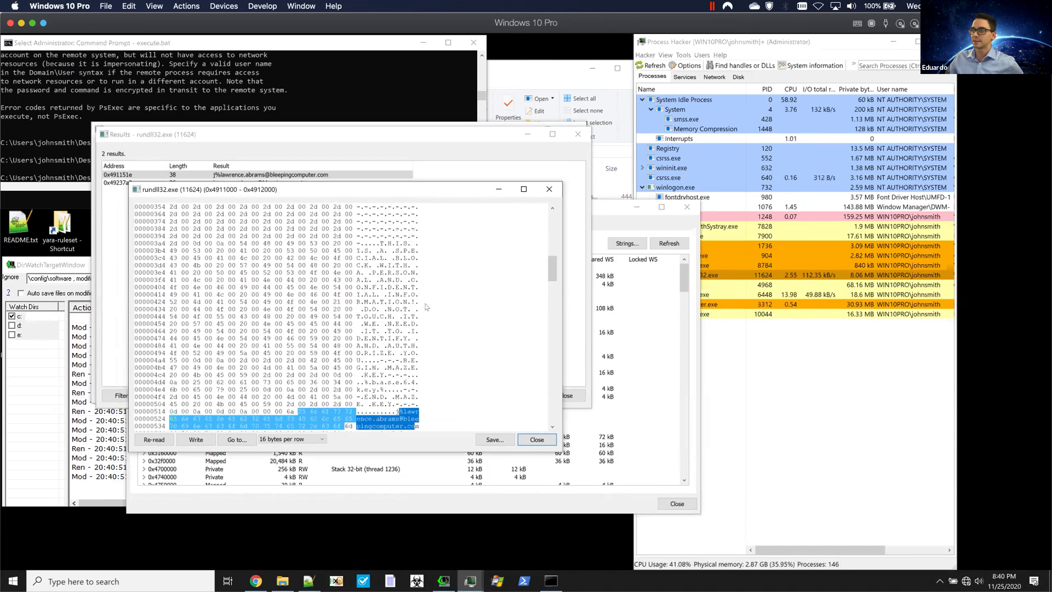
scroll(426, 307, down, 1)
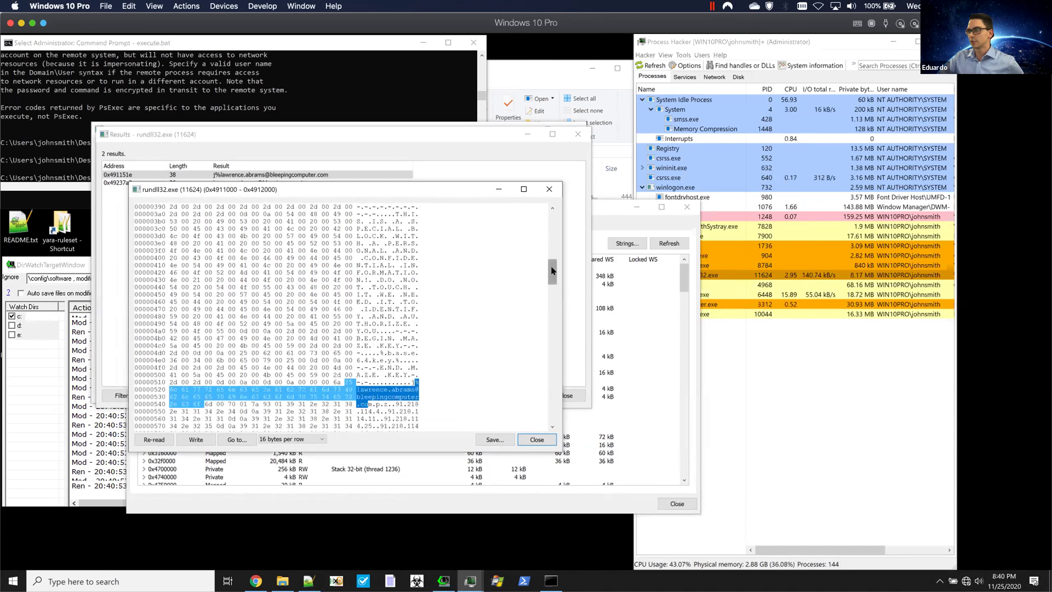
drag(389, 207, 351, 248)
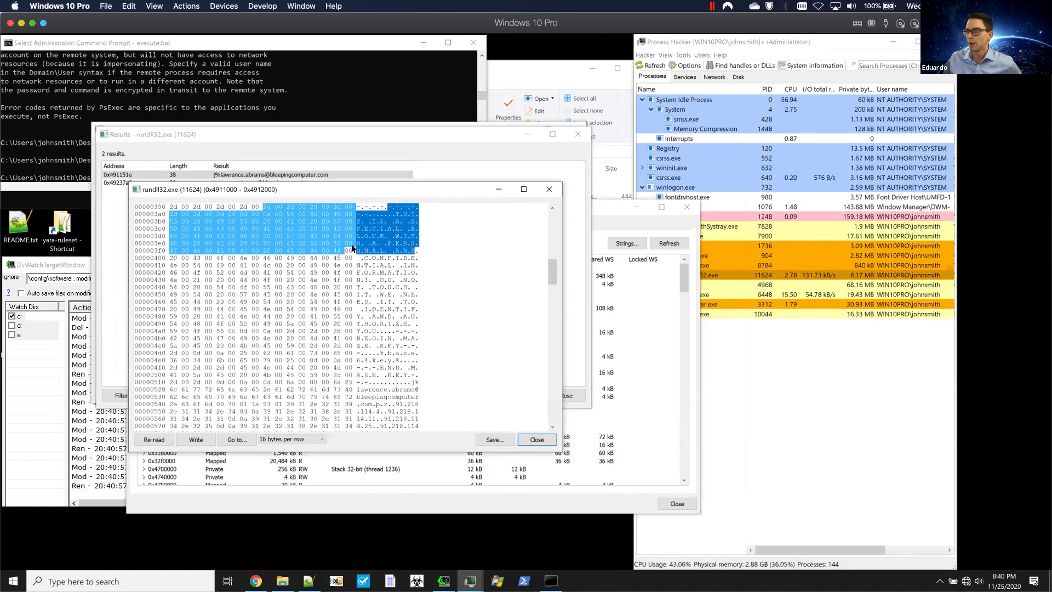
click(353, 246)
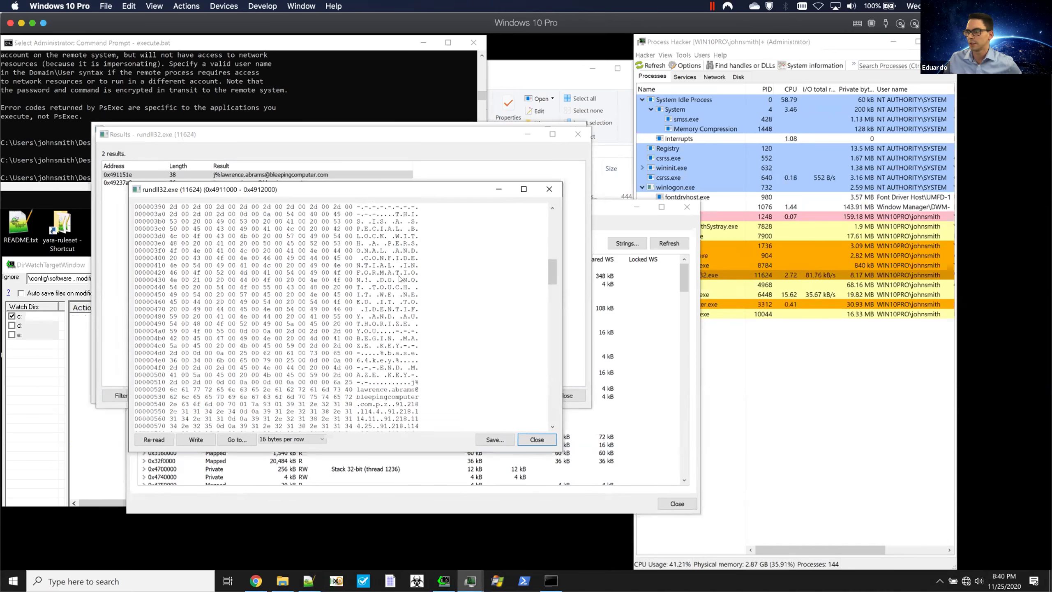
drag(375, 324, 397, 375)
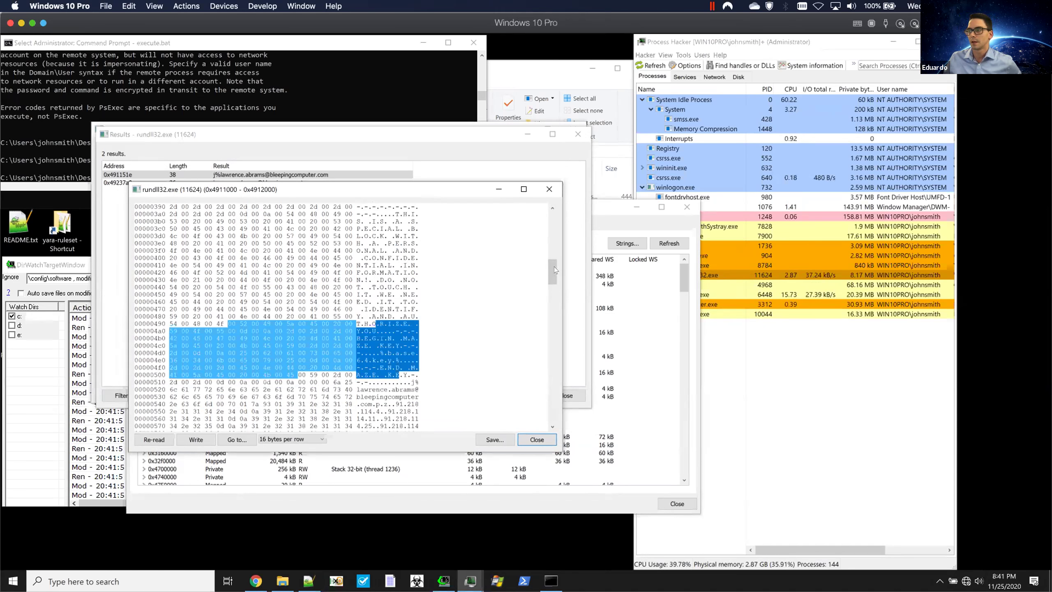
drag(552, 270, 547, 203)
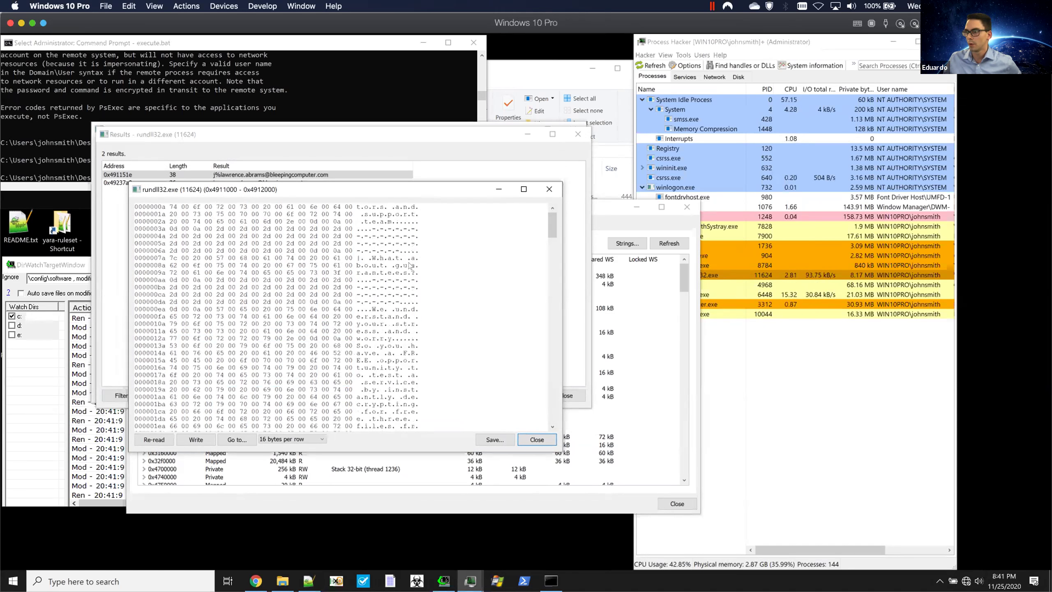
drag(358, 258, 415, 269)
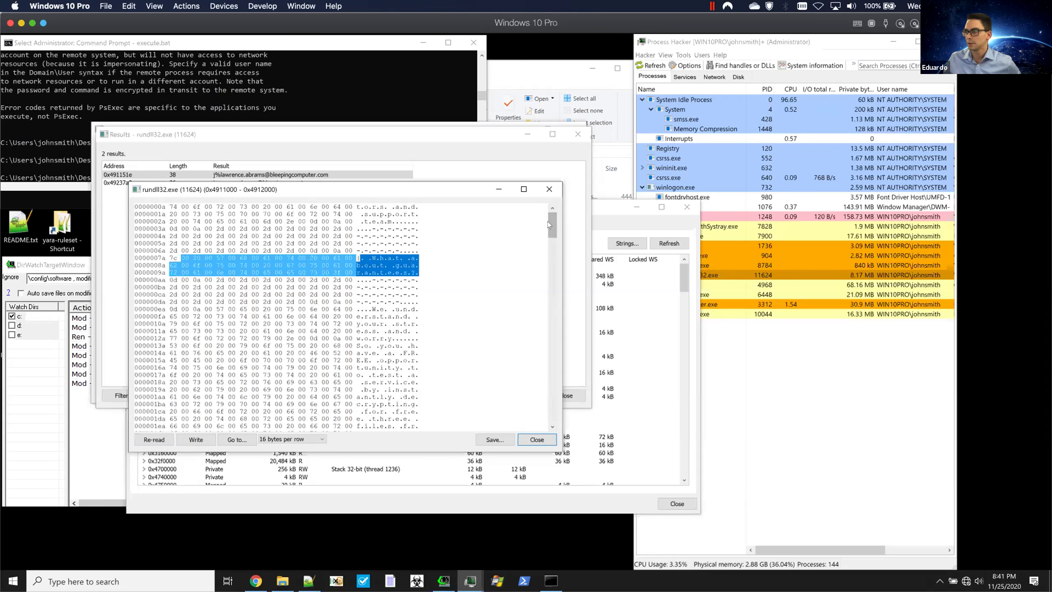
drag(547, 221, 547, 214)
drag(396, 258, 407, 356)
Scroll further down and highlight the 91.218.114.x IP address list in memory
scroll(411, 379, down, 8)
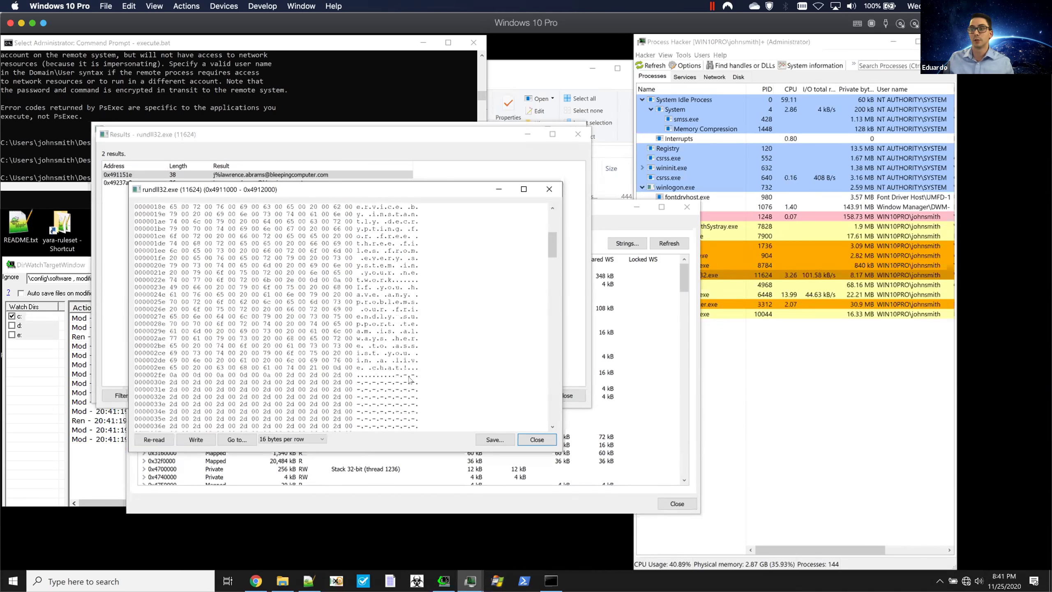
scroll(409, 379, down, 5)
scroll(409, 382, down, 6)
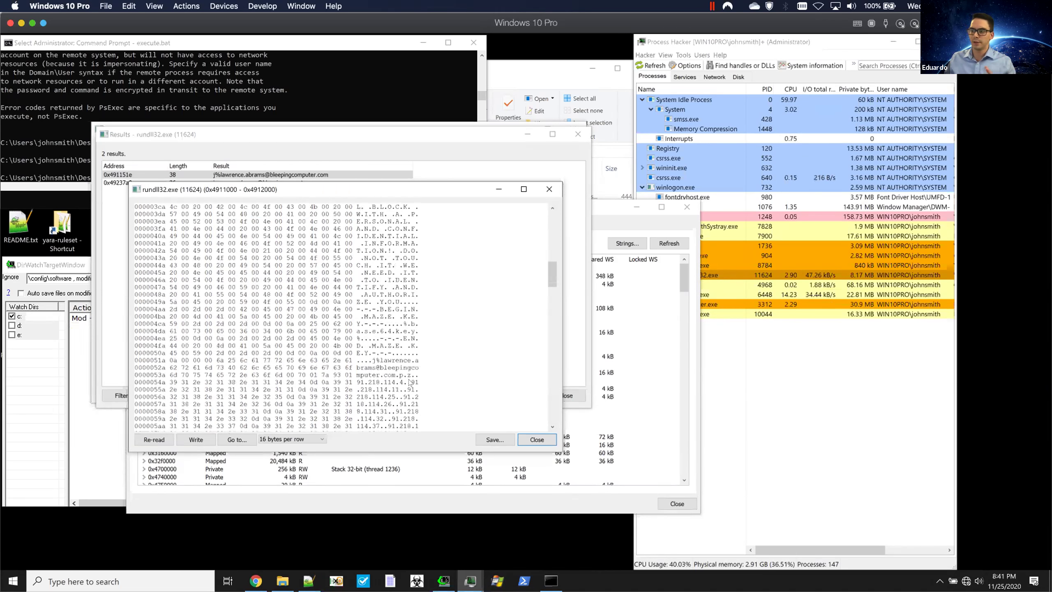
scroll(409, 382, down, 1)
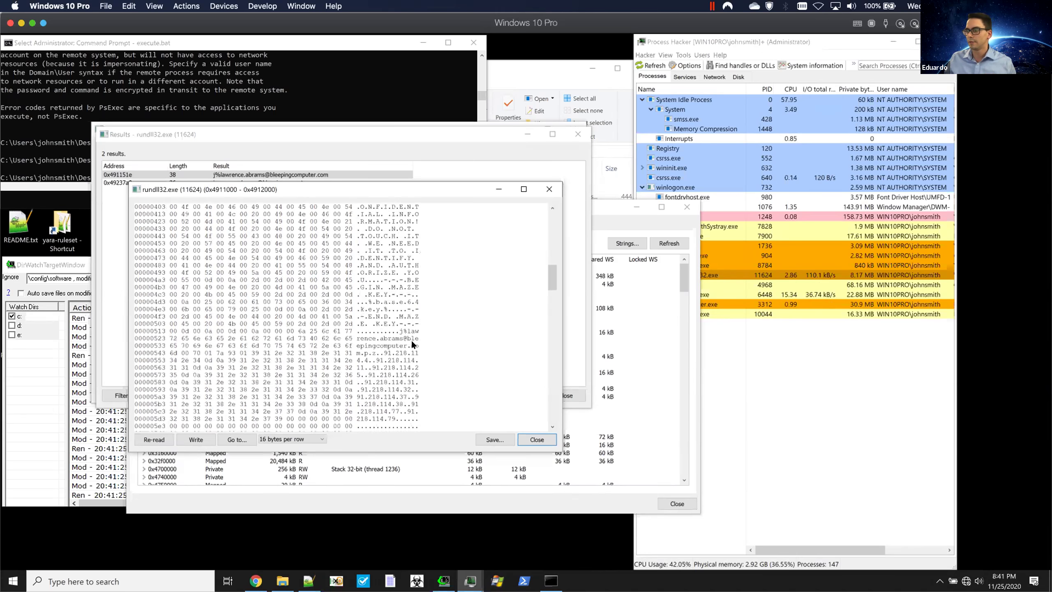
mouse_move(395, 352)
mouse_down()
mouse_move(423, 409)
mouse_move(406, 417)
mouse_move(394, 418)
mouse_move(383, 350)
mouse_up()
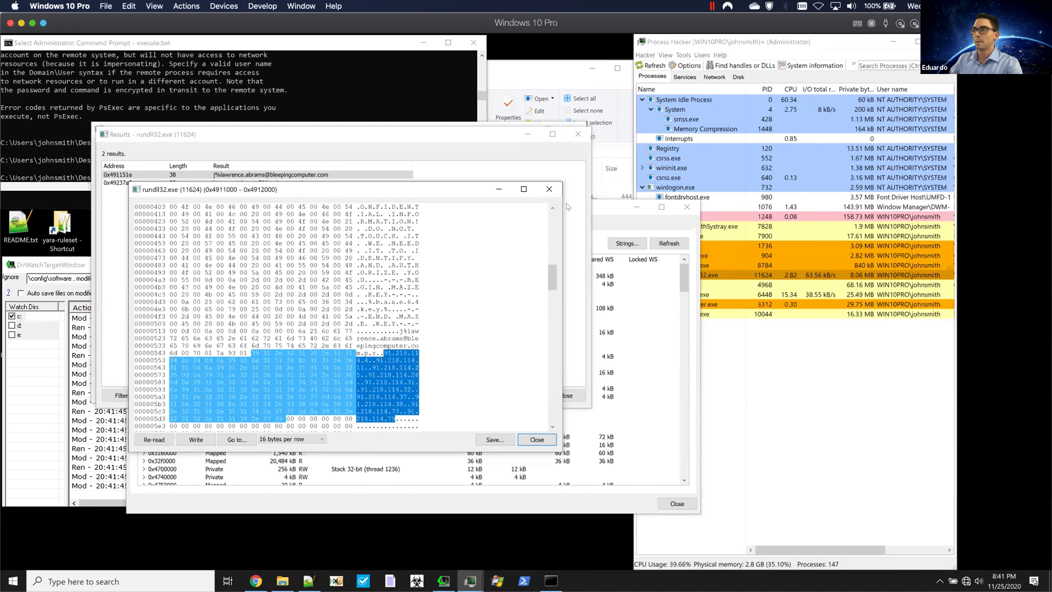
Close the hex viewer and both string-result windows (2 and 11,114 results), then bring DirWatch forward
click(554, 189)
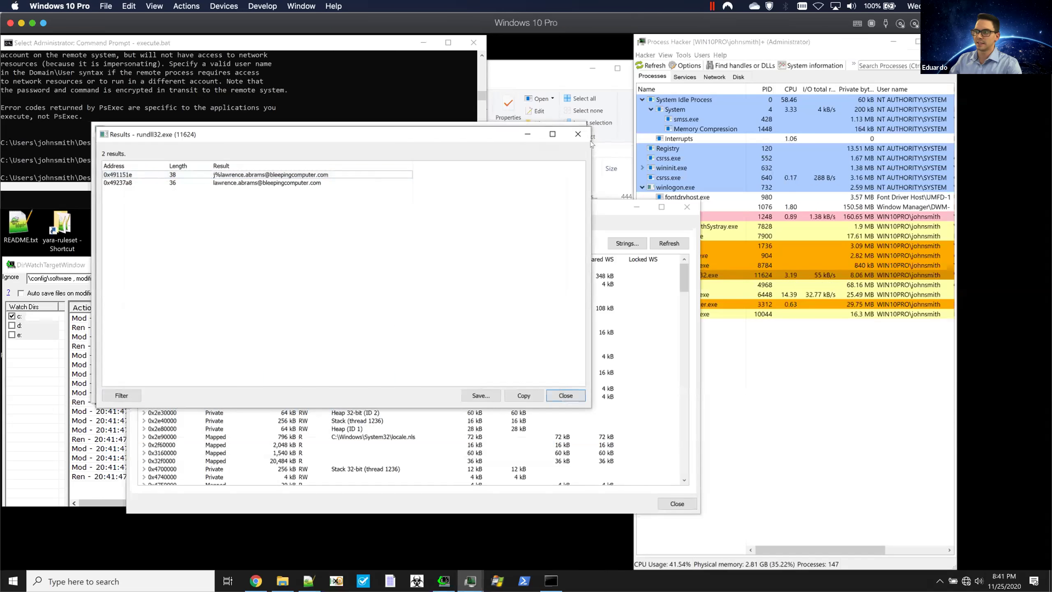
drag(392, 137, 432, 173)
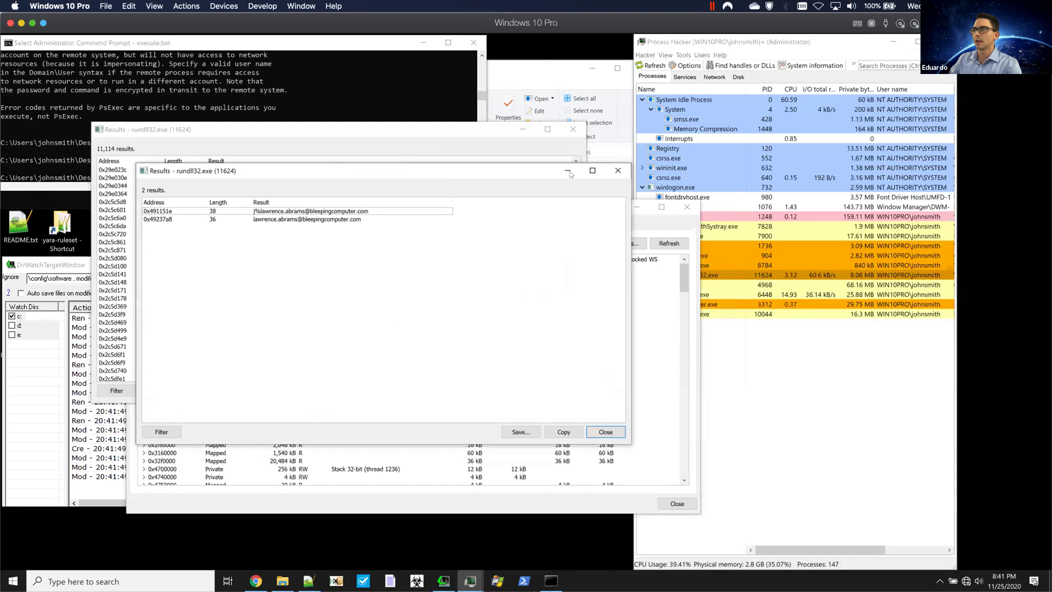
click(611, 173)
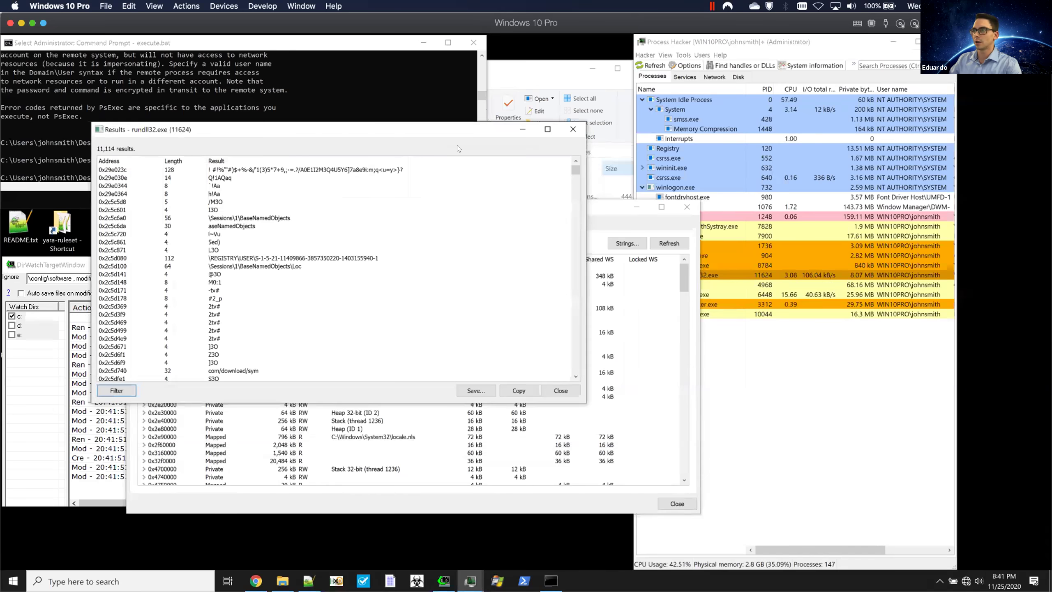
drag(452, 130, 499, 154)
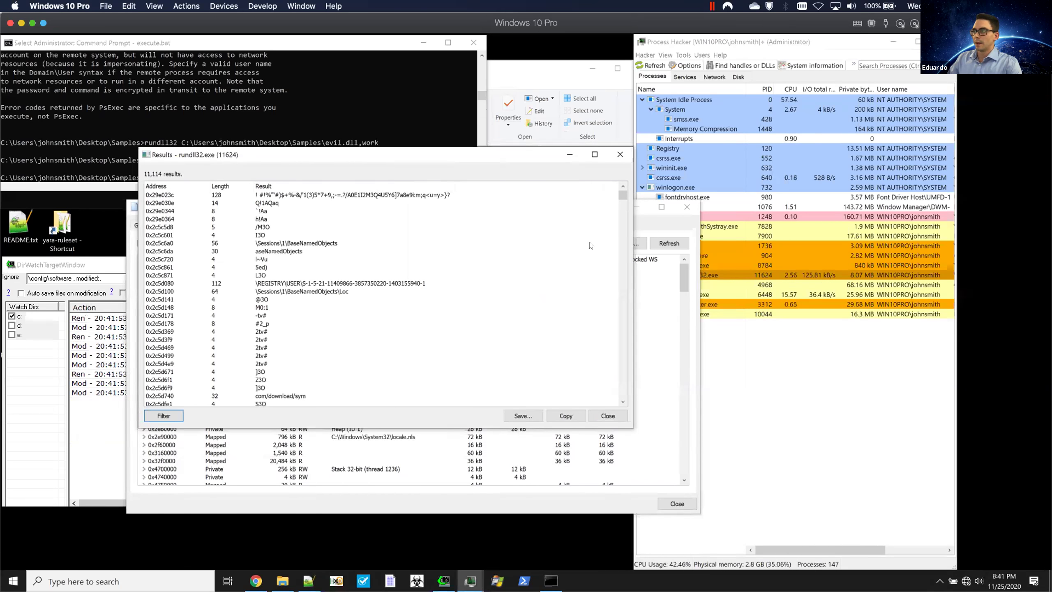
click(620, 154)
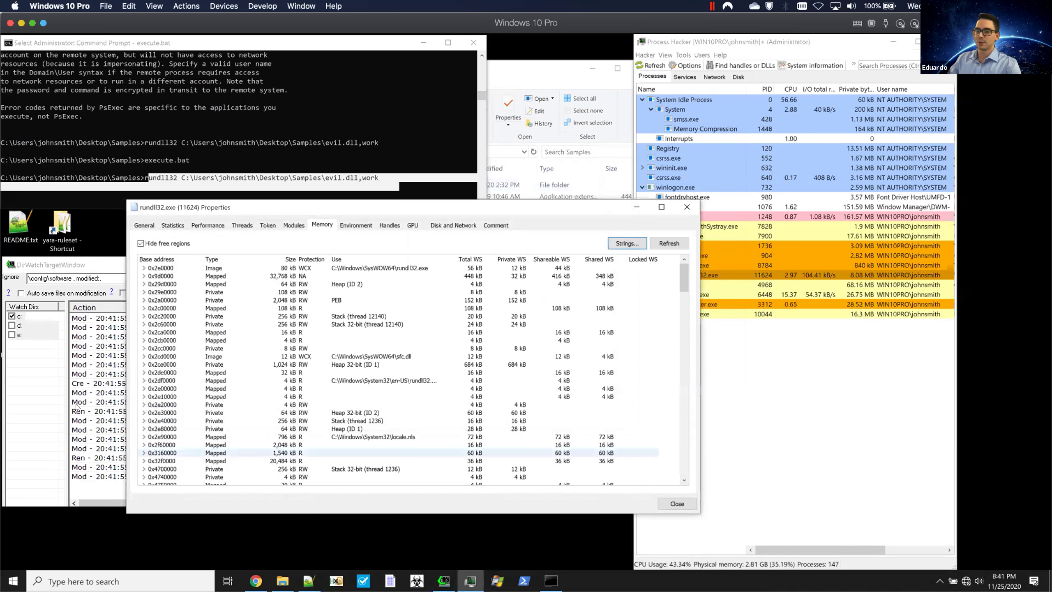
click(76, 408)
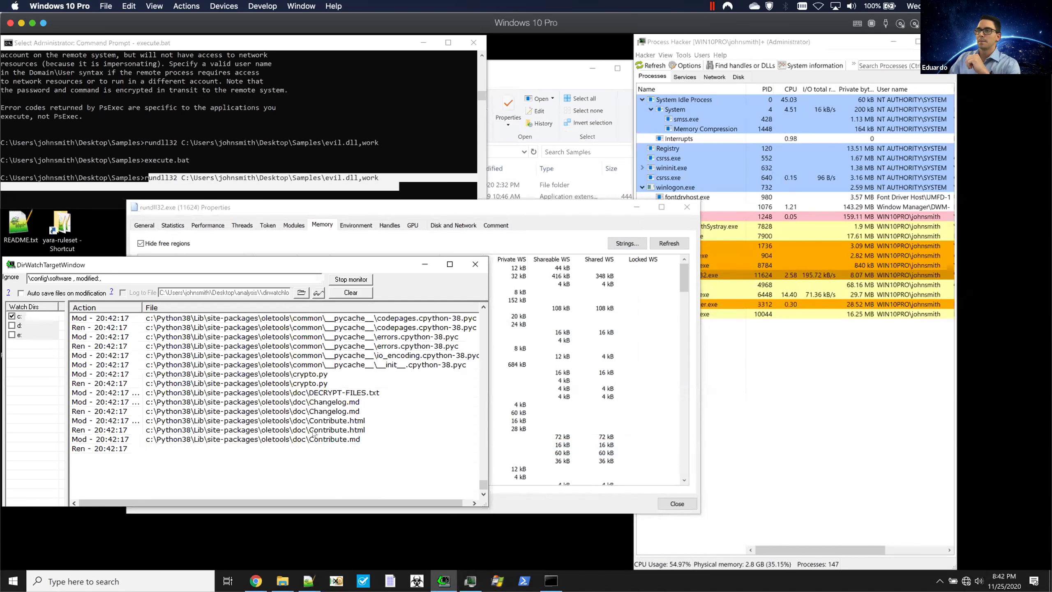
Close the rundll32.exe (11624) Properties window and briefly check the Parallels Actions menu
click(518, 290)
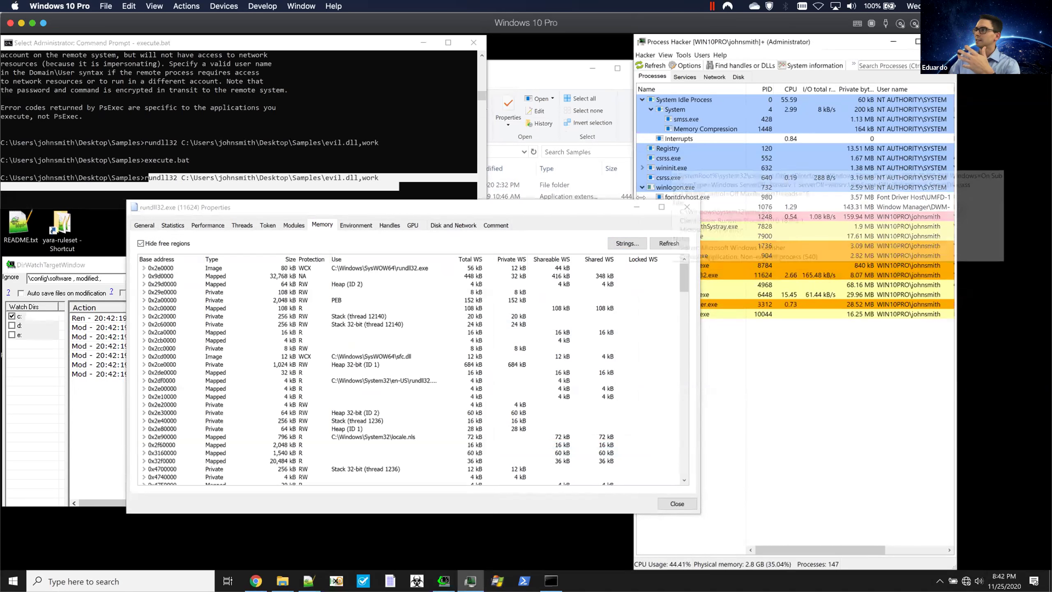
click(686, 206)
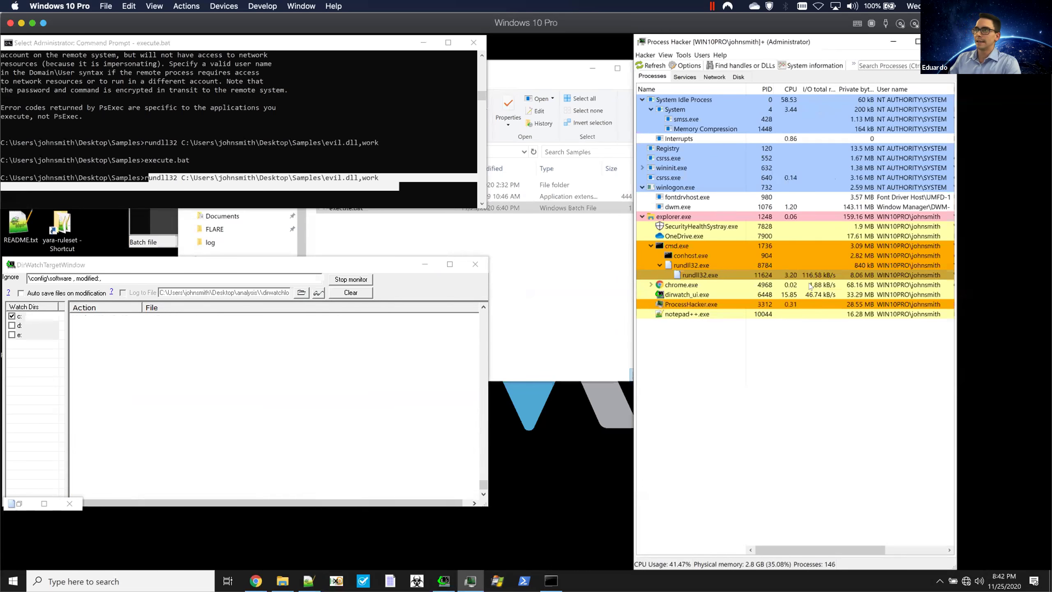
click(194, 5)
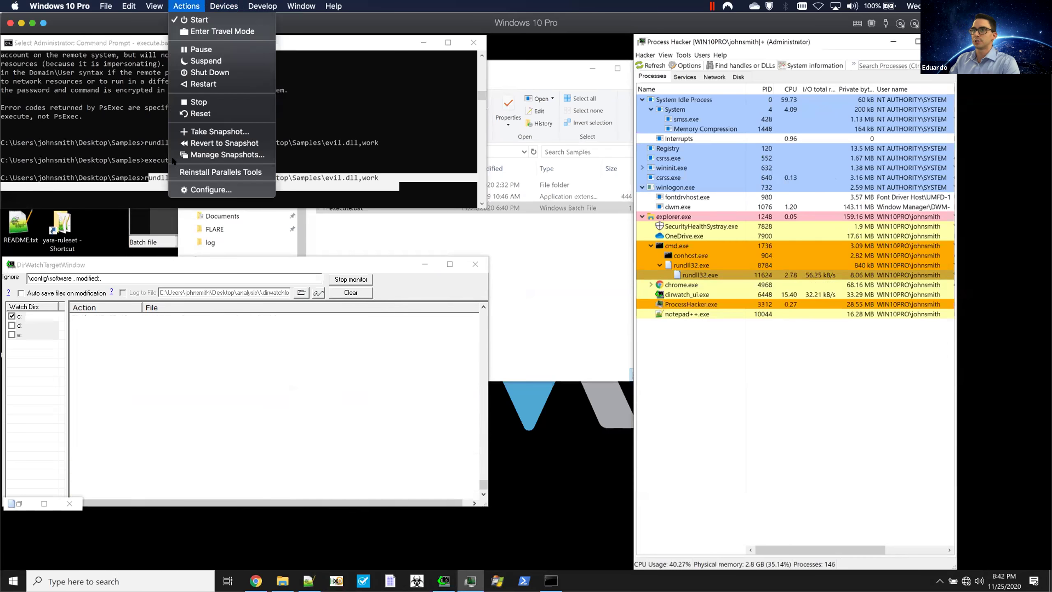
click(111, 336)
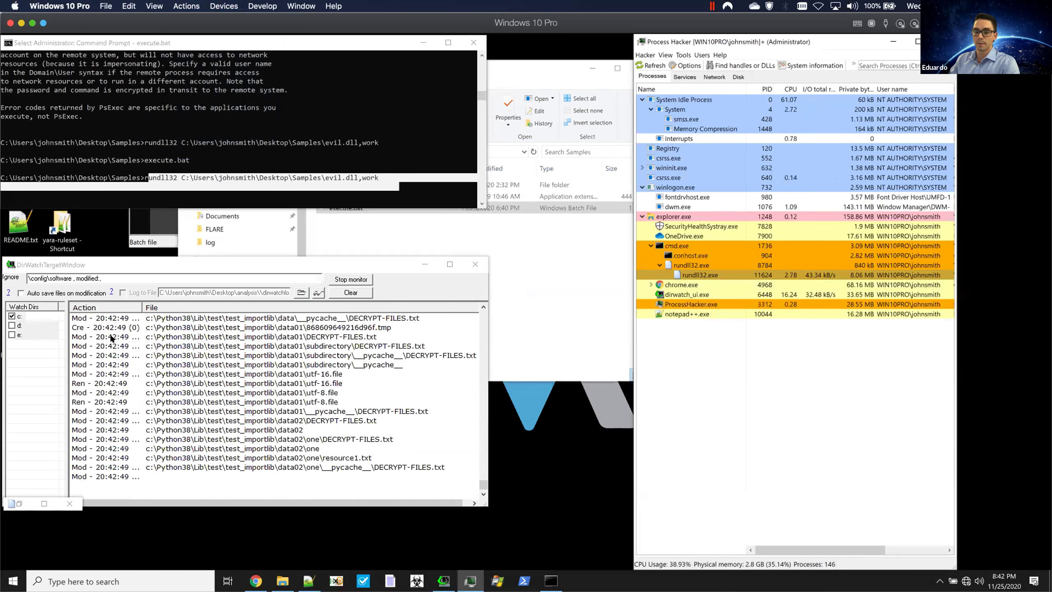